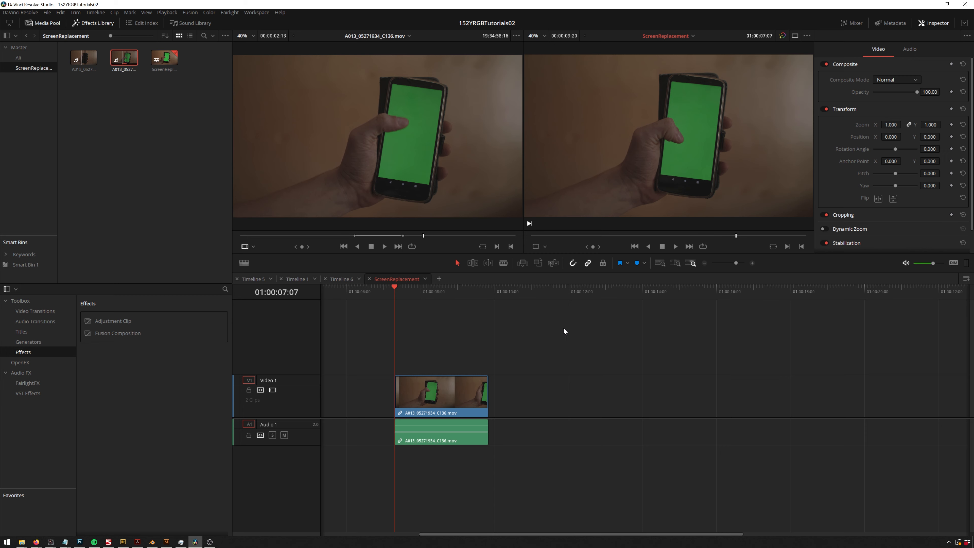
- Turn the A013_05271934_C136.mov phone clip on the timeline into a compound clip named ScreenReplacePrimary
{"action": "left_click", "coordinate": [442, 399]}
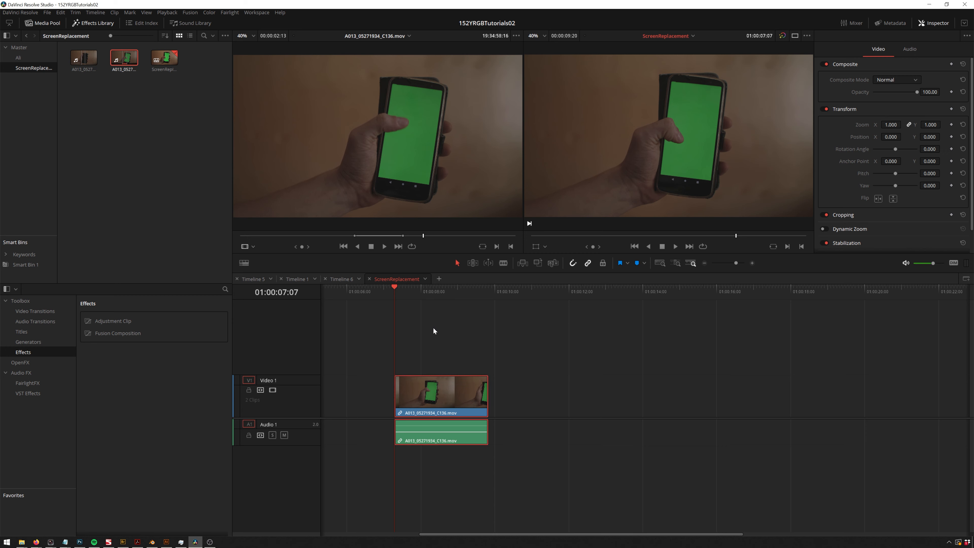
{"action": "key", "text": "space"}
{"action": "key", "text": "space"}
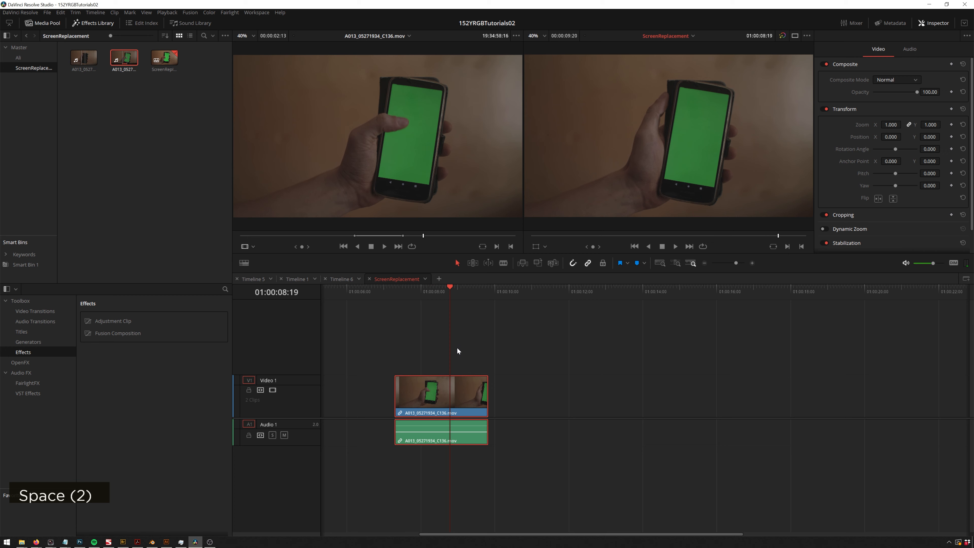
{"action": "mouse_move", "coordinate": [446, 291]}
{"action": "left_mouse_down"}
{"action": "mouse_move", "coordinate": [416, 287]}
{"action": "mouse_move", "coordinate": [437, 287]}
{"action": "left_mouse_up"}
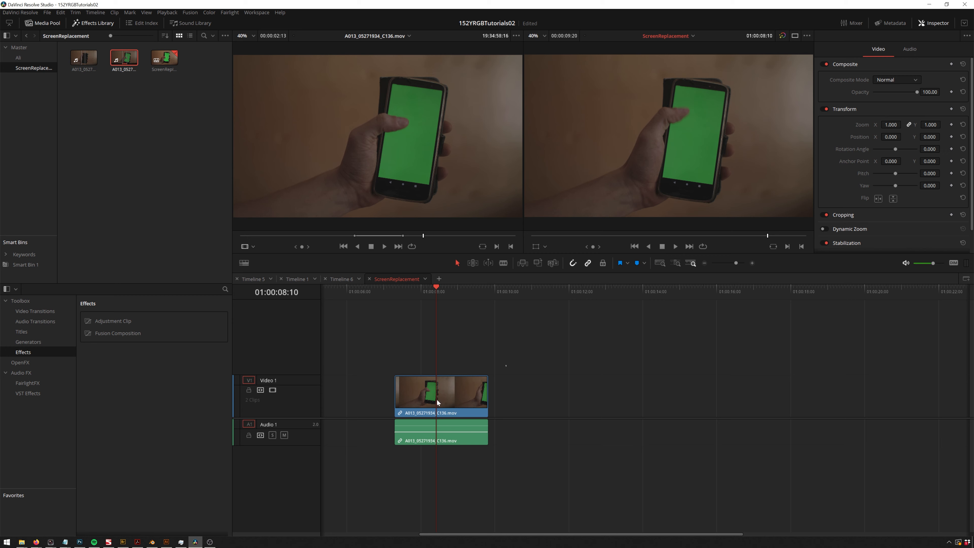
{"action": "right_click", "coordinate": [444, 389]}
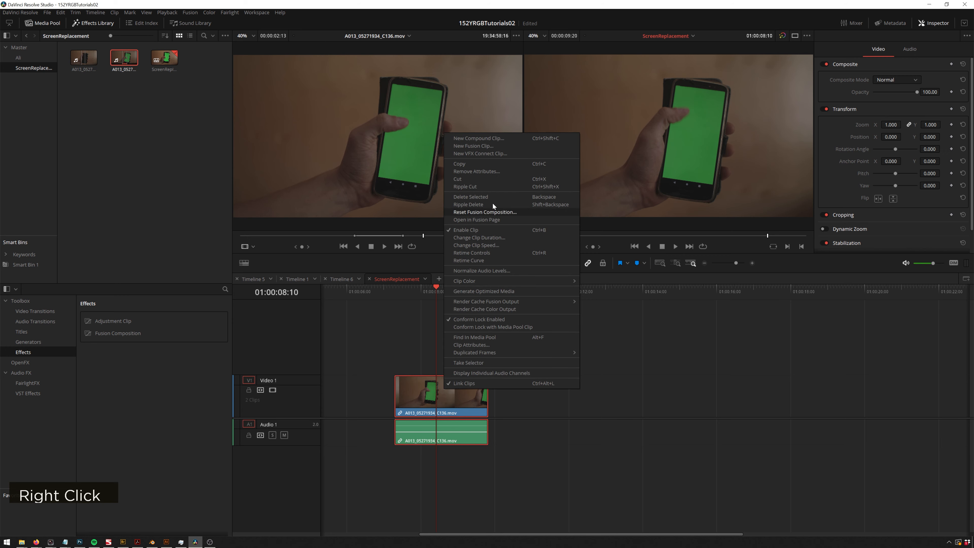
{"action": "left_click", "coordinate": [511, 137]}
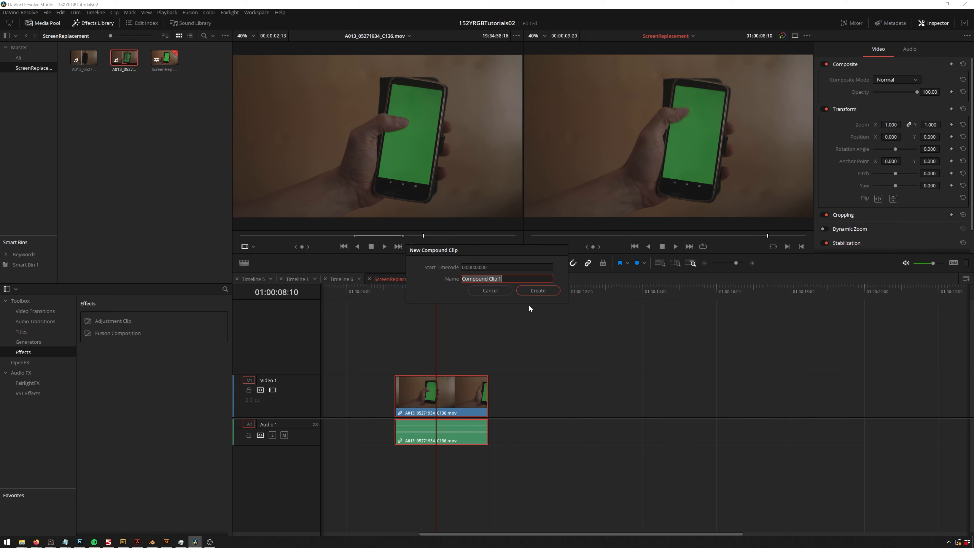
{"action": "type", "text": "Screen"}
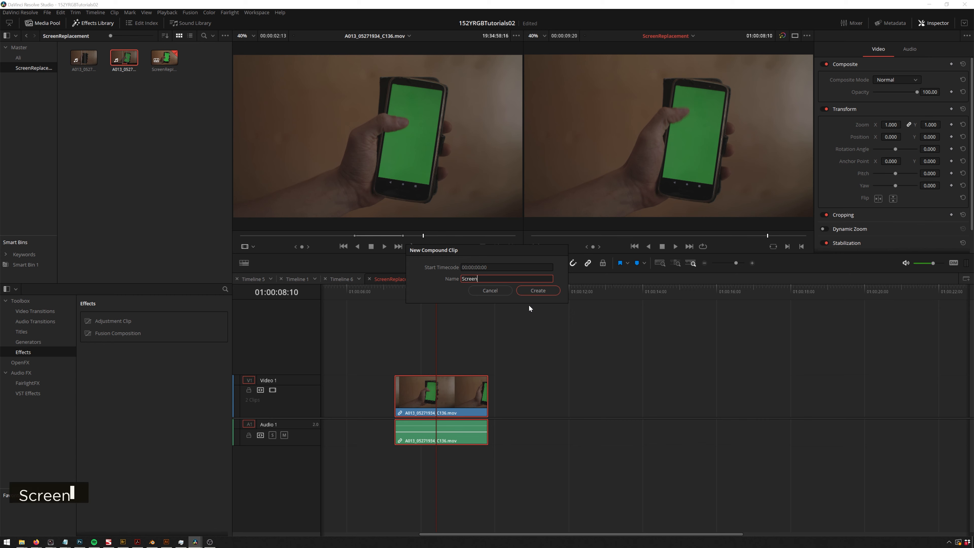
{"action": "type", "text": "ReplaceP"}
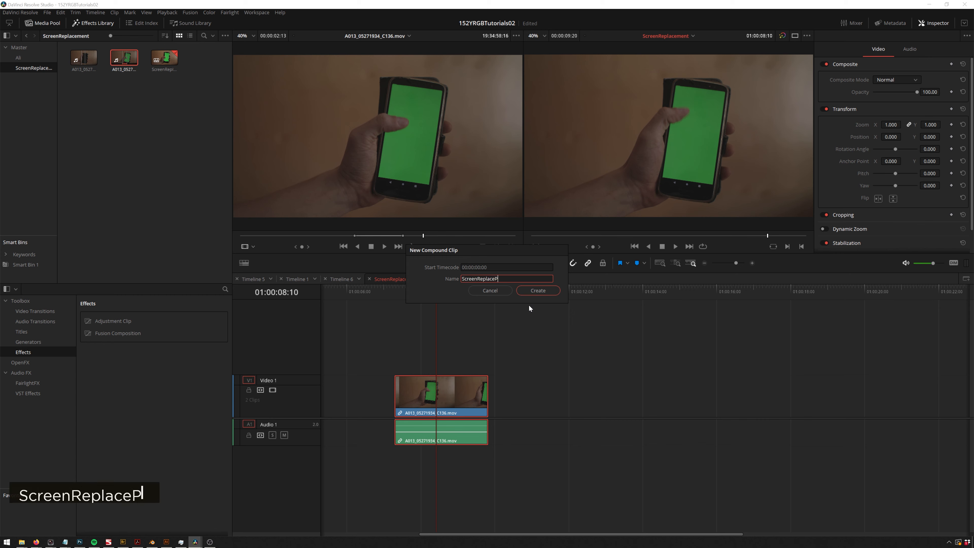
{"action": "type", "text": "rimary"}
{"action": "key", "text": "Return"}
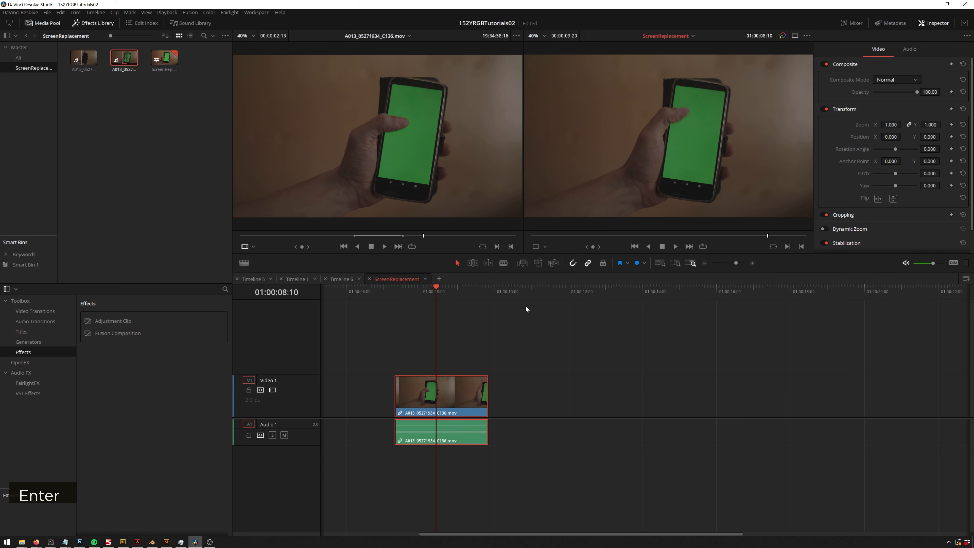
- Open the ScreenReplacePrimary compound clip in its own timeline and show its source clip on the Color page
{"action": "double_click", "coordinate": [437, 395]}
{"action": "right_click", "coordinate": [456, 394]}
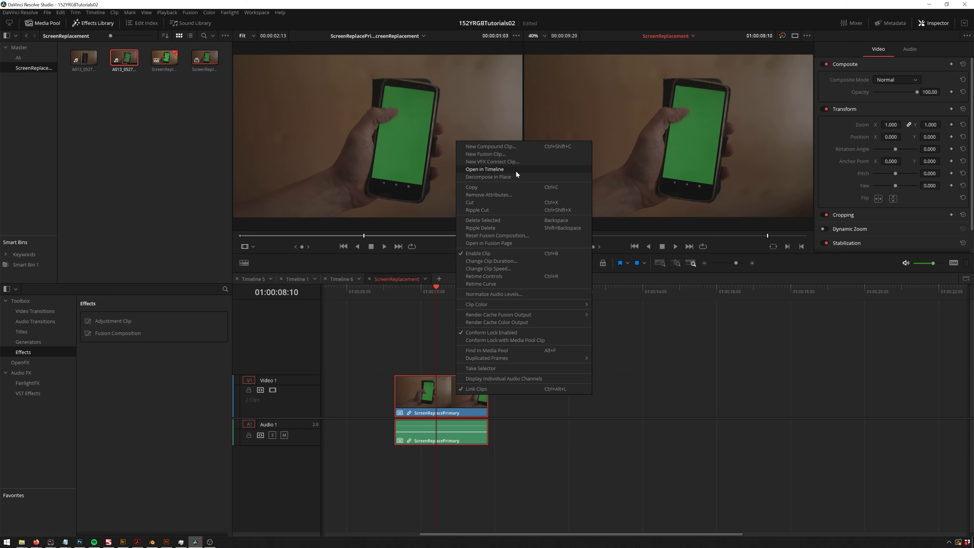
{"action": "left_click", "coordinate": [516, 171]}
{"action": "left_click", "coordinate": [389, 396]}
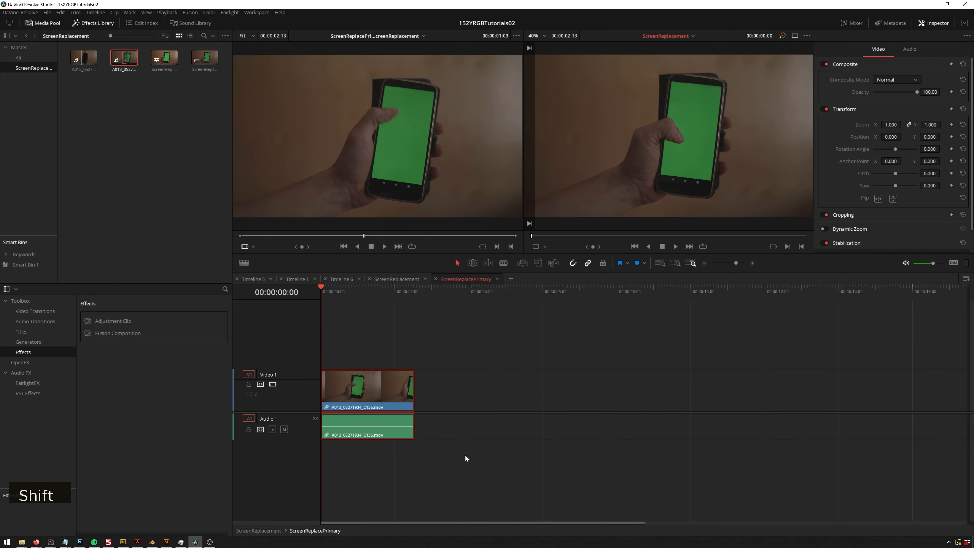
{"action": "key", "text": "shift+6"}
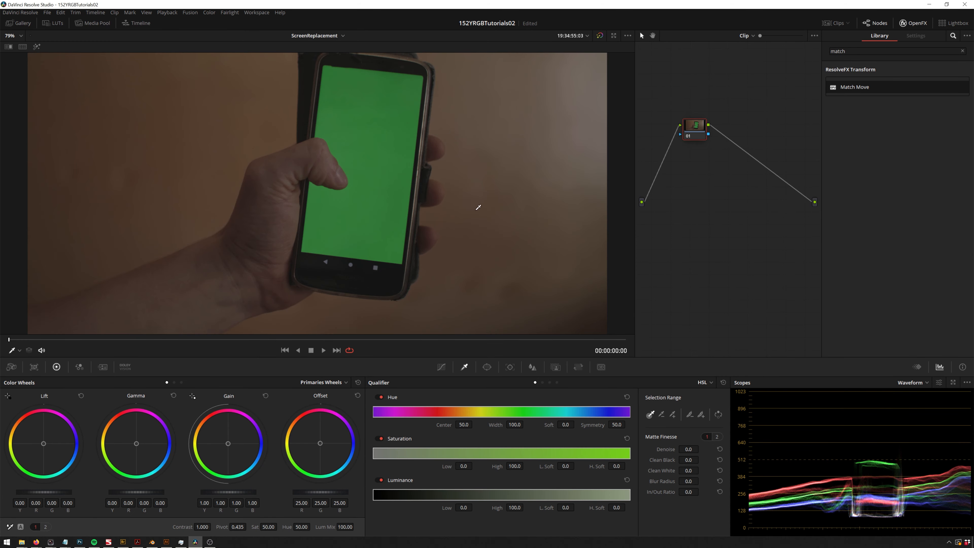
- Brighten the phone clip with the primary wheels, setting lift to -0.01, gamma to 0.05 and gain to 1.46
{"action": "scroll", "coordinate": [442, 168], "scroll_direction": "down", "scroll_amount": 1, "text": "ctrl"}
{"action": "scroll", "coordinate": [442, 168], "scroll_direction": "up", "scroll_amount": 1, "text": "ctrl"}
{"action": "scroll", "coordinate": [441, 168], "scroll_direction": "down", "scroll_amount": 2, "text": "alt"}
{"action": "scroll", "coordinate": [442, 166], "scroll_direction": "up", "scroll_amount": 1}
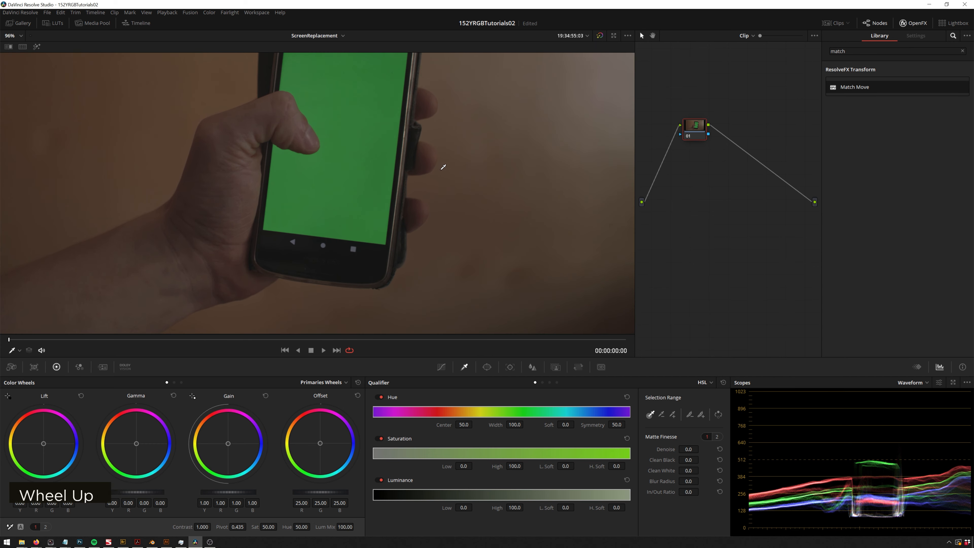
{"action": "scroll", "coordinate": [441, 166], "scroll_direction": "down", "scroll_amount": 2}
{"action": "middle_click", "coordinate": [439, 184]}
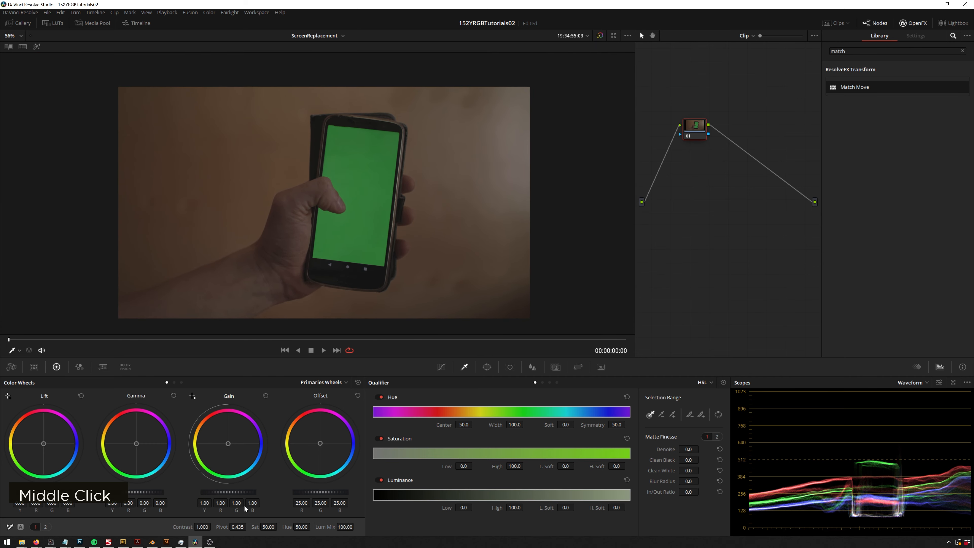
{"action": "left_click_drag", "start_coordinate": [246, 492], "coordinate": [281, 492]}
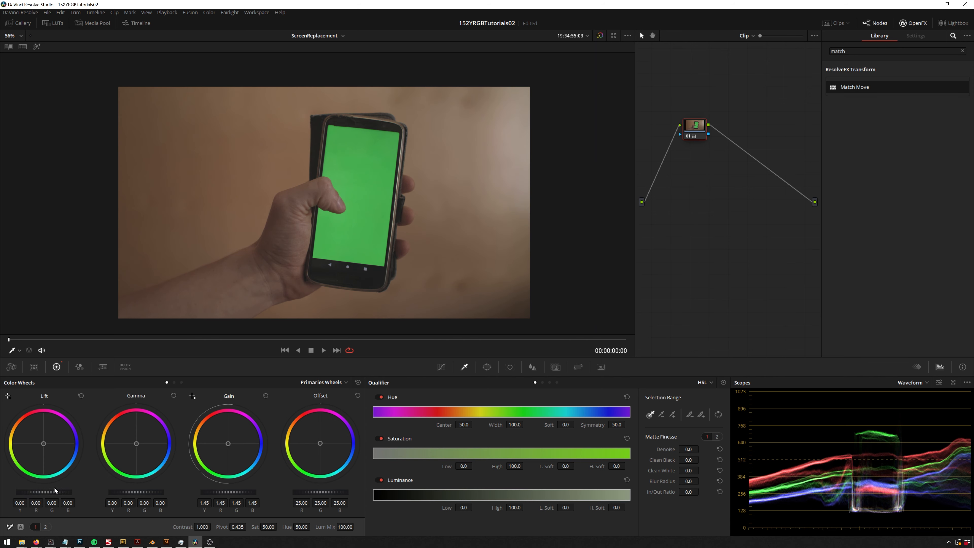
{"action": "left_click_drag", "start_coordinate": [55, 490], "coordinate": [52, 490]}
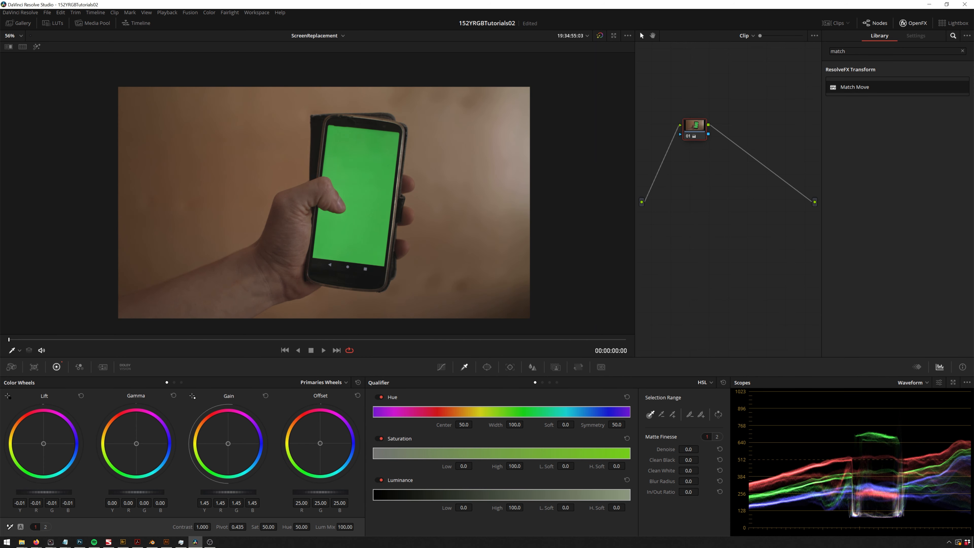
{"action": "left_click_drag", "start_coordinate": [132, 493], "coordinate": [140, 493]}
{"action": "left_click_drag", "start_coordinate": [228, 492], "coordinate": [229, 493]}
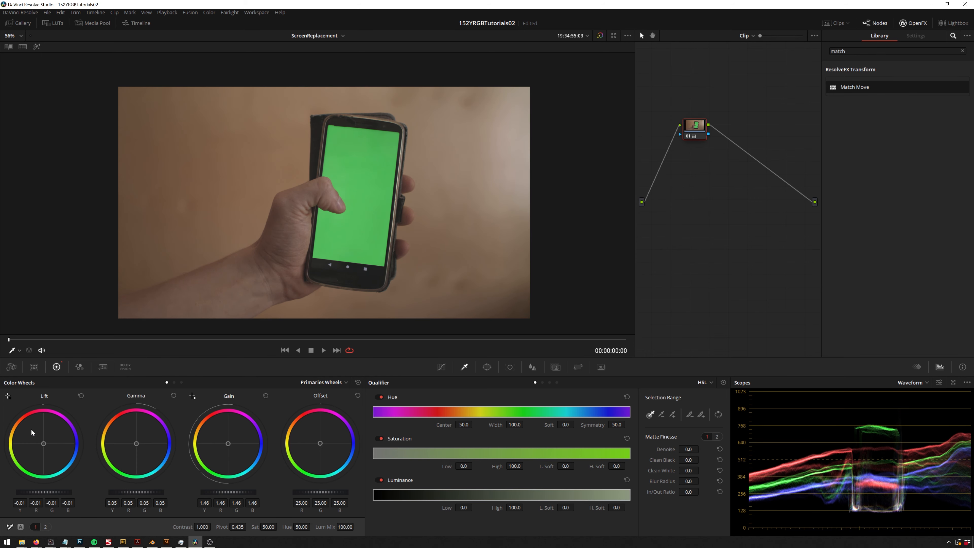
- Tint the lift slightly green, lower gamma blue to 0.04, and set luma gain to 1.70, RGB gain to 1.16 and saturation to 72.40
{"action": "left_click_drag", "start_coordinate": [45, 446], "coordinate": [43, 444]}
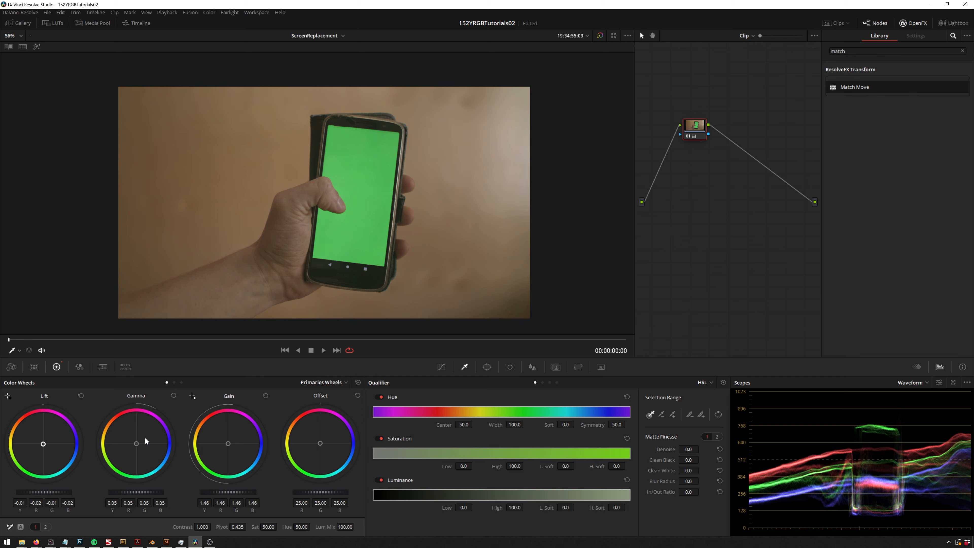
{"action": "left_click_drag", "start_coordinate": [136, 444], "coordinate": [136, 444]}
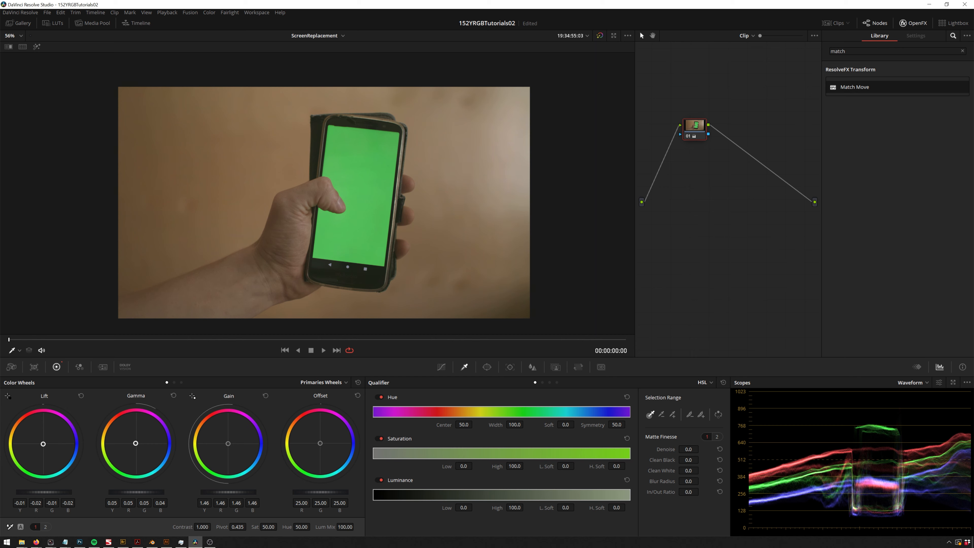
{"action": "left_click_drag", "start_coordinate": [228, 492], "coordinate": [236, 492]}
{"action": "left_click_drag", "start_coordinate": [269, 527], "coordinate": [284, 527]}
{"action": "left_click_drag", "start_coordinate": [236, 492], "coordinate": [239, 492]}
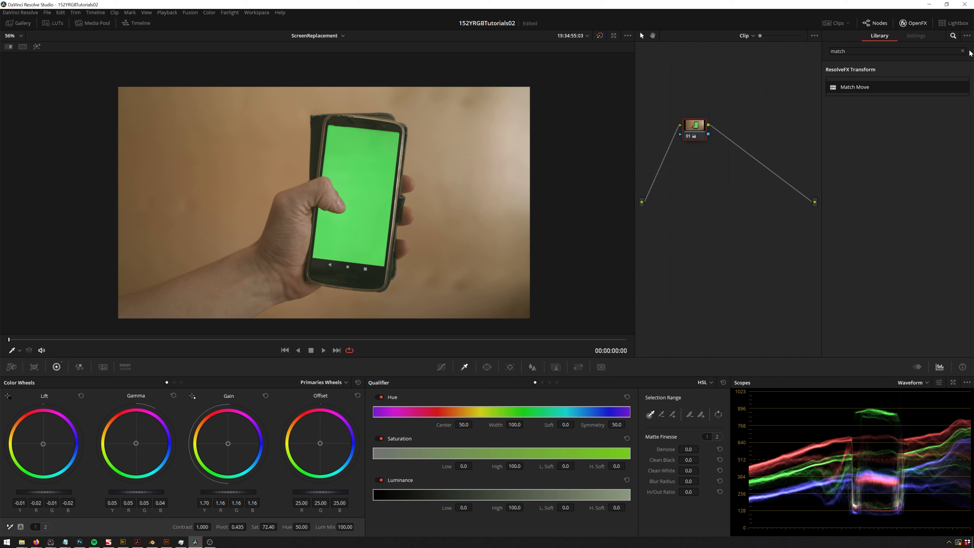
- Save the project with the effects search cleared, and close the ScreenReplacePrimary timeline on the Edit page
{"action": "left_click", "coordinate": [962, 51]}
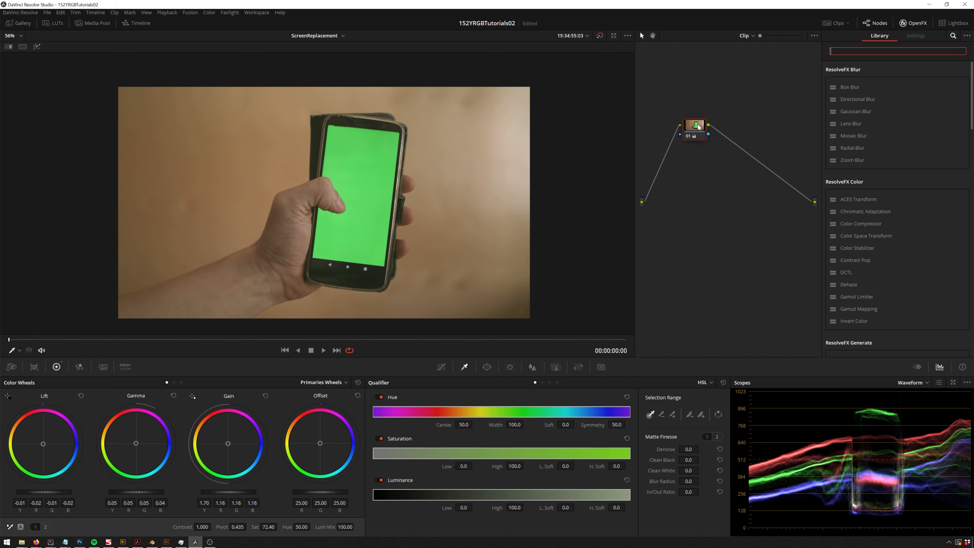
{"action": "left_click_drag", "start_coordinate": [698, 128], "coordinate": [700, 160]}
{"action": "key", "text": "ctrl+s"}
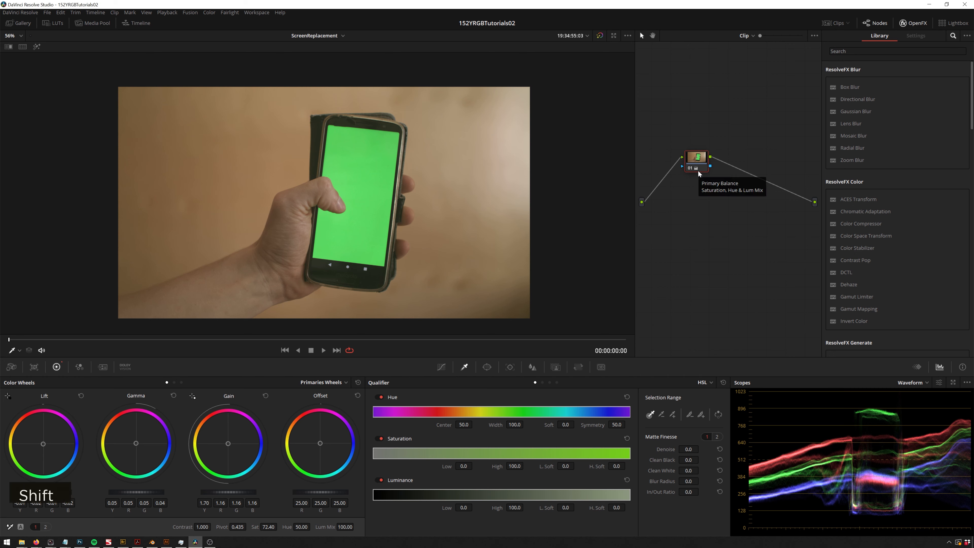
{"action": "key", "text": "shift+s"}
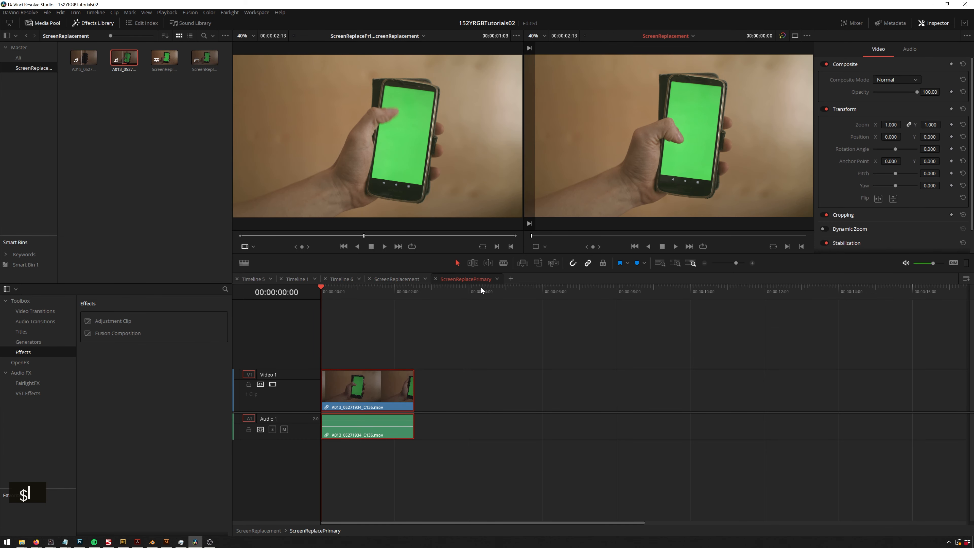
{"action": "left_click", "coordinate": [437, 279]}
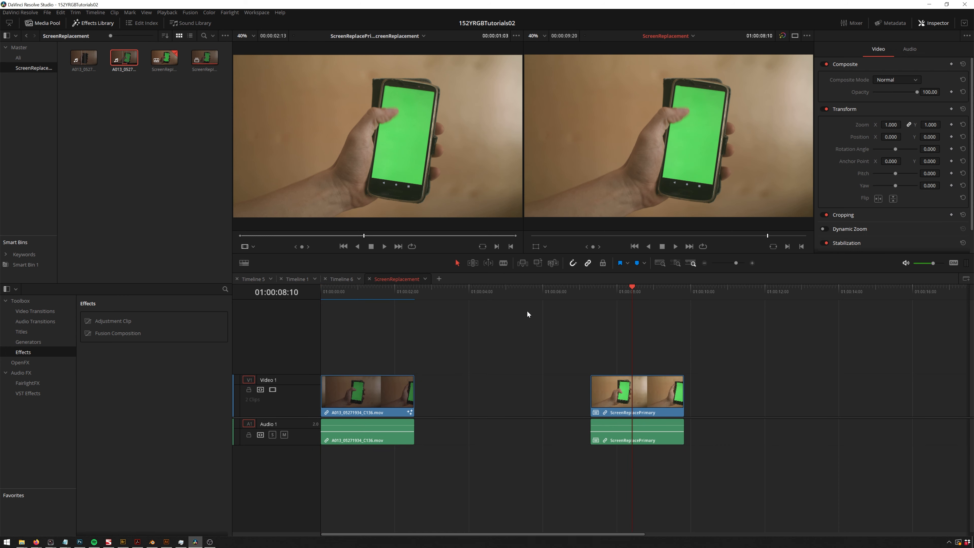
- Open the ScreenReplacePrimary compound clip on the Fusion page and reposition its node graph with MediaIn1 and MediaOut1 spaced apart
{"action": "left_click", "coordinate": [651, 395]}
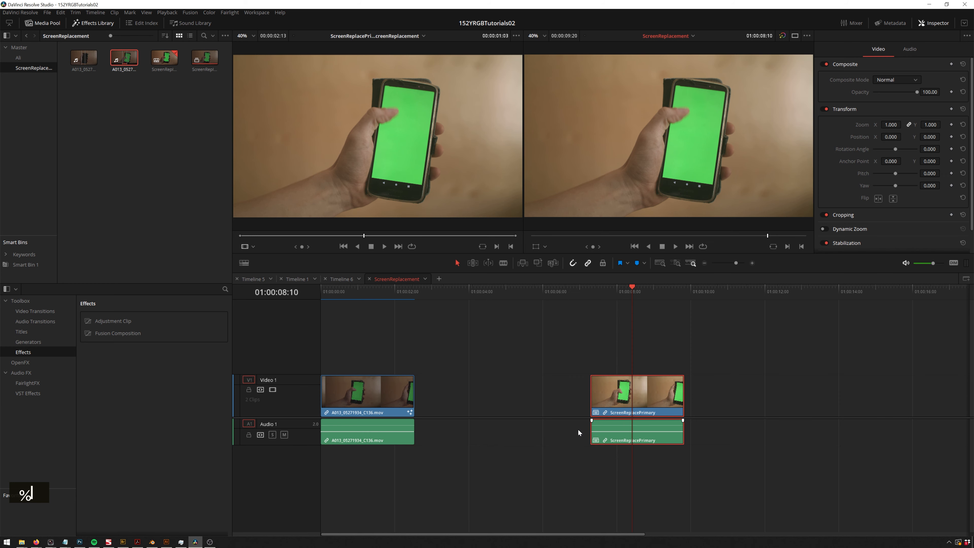
{"action": "key", "text": "shift+5"}
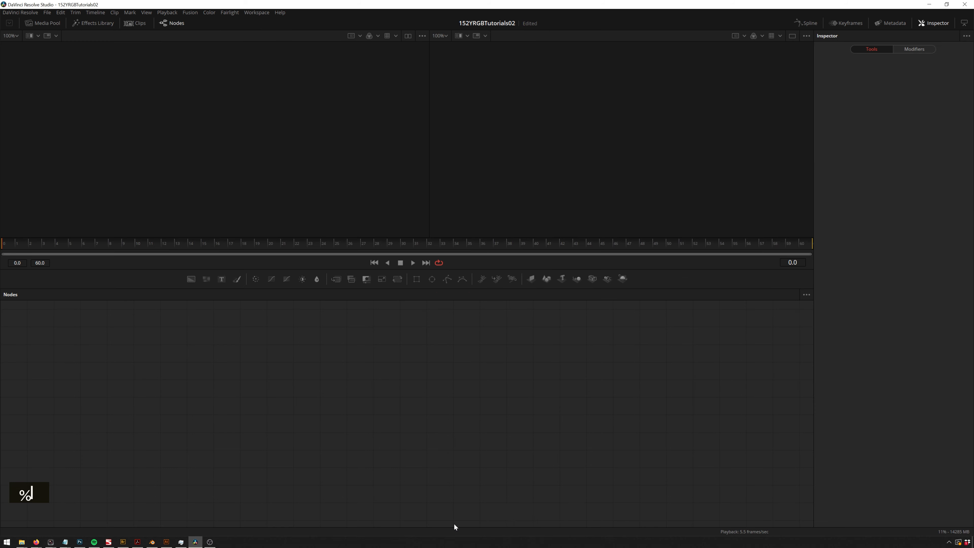
{"action": "left_click_drag", "start_coordinate": [303, 364], "coordinate": [558, 388]}
{"action": "left_click_drag", "start_coordinate": [440, 325], "coordinate": [463, 342]}
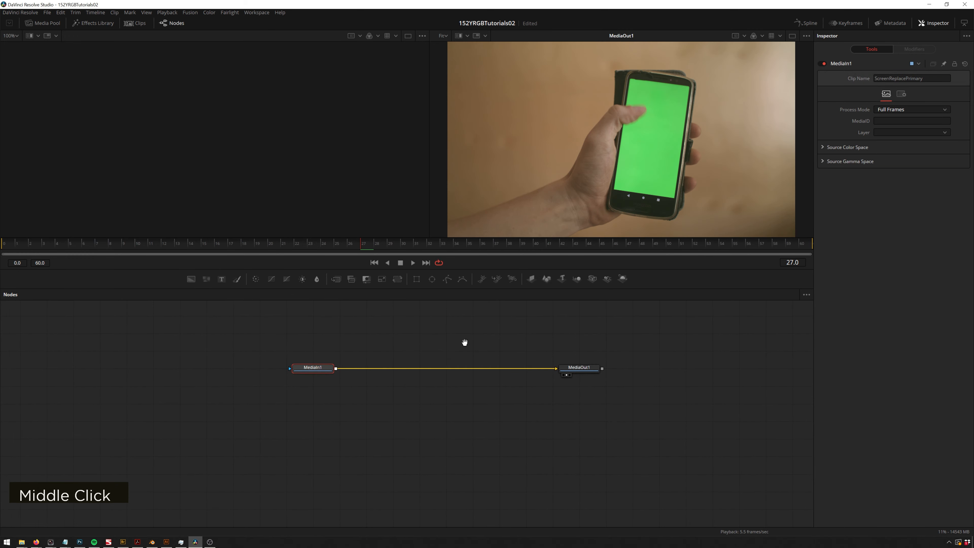
{"action": "left_click", "coordinate": [411, 417]}
{"action": "key", "text": "ctrl+space"}
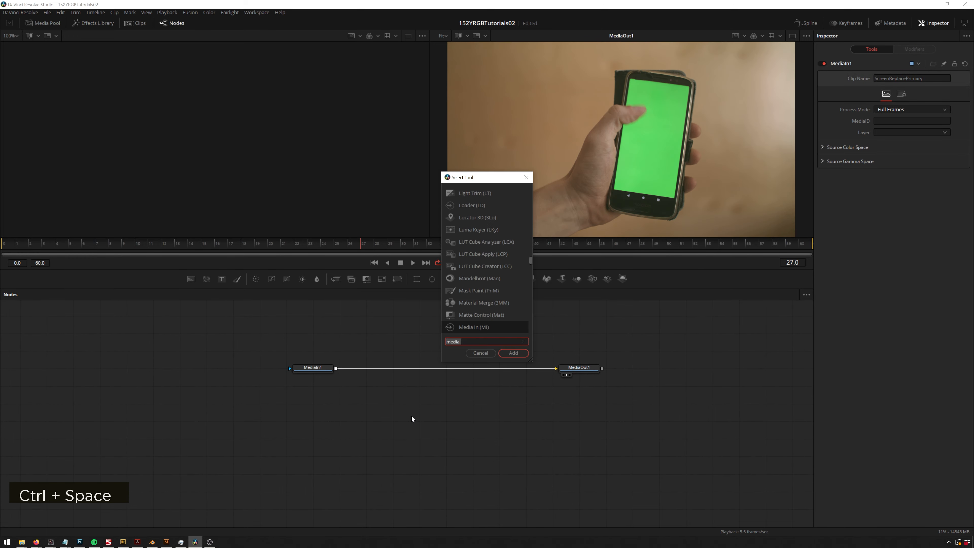
{"action": "type", "text": "plan"}
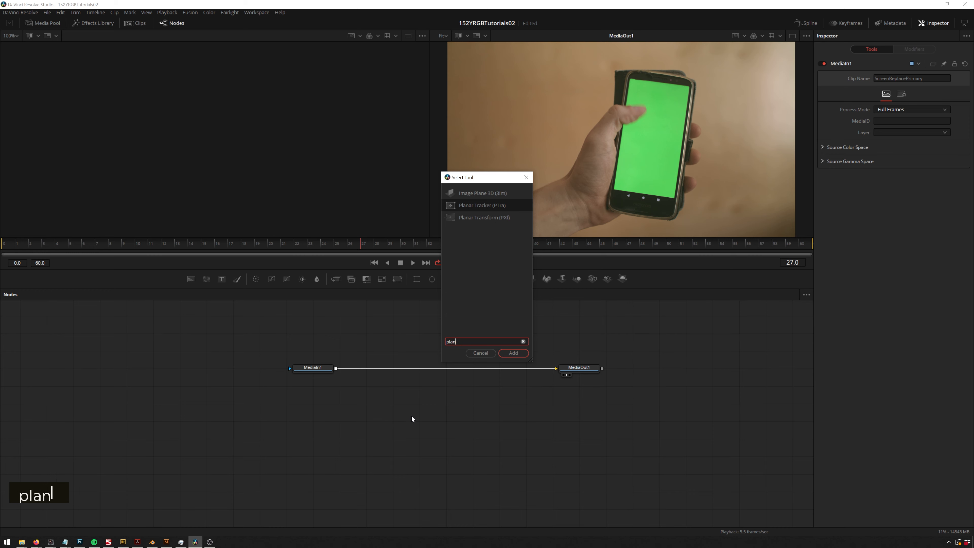
{"action": "key", "text": "Escape"}
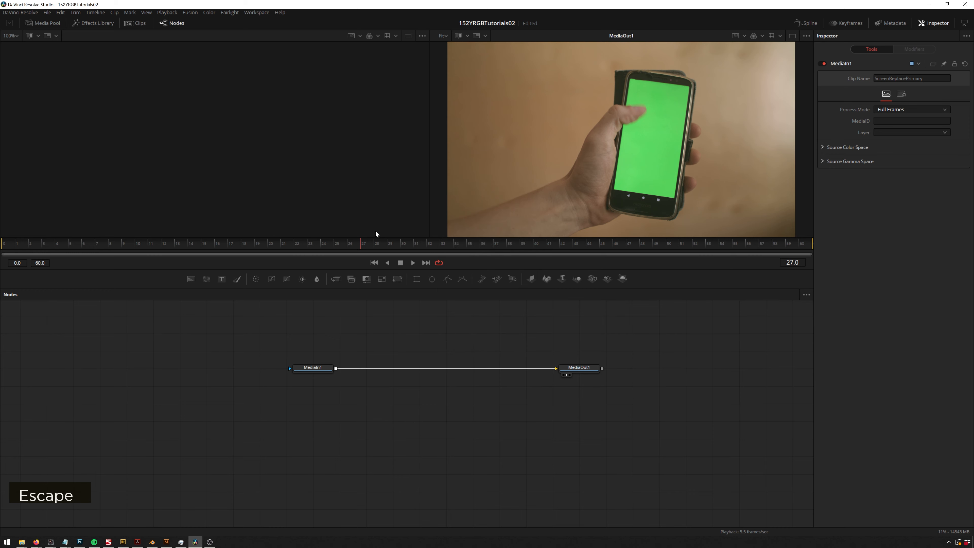
- Examine how the thumb covers the phone's green screen between frames 19 and 27, stopping at frame 23
{"action": "scroll", "coordinate": [666, 122], "scroll_direction": "down", "scroll_amount": 2}
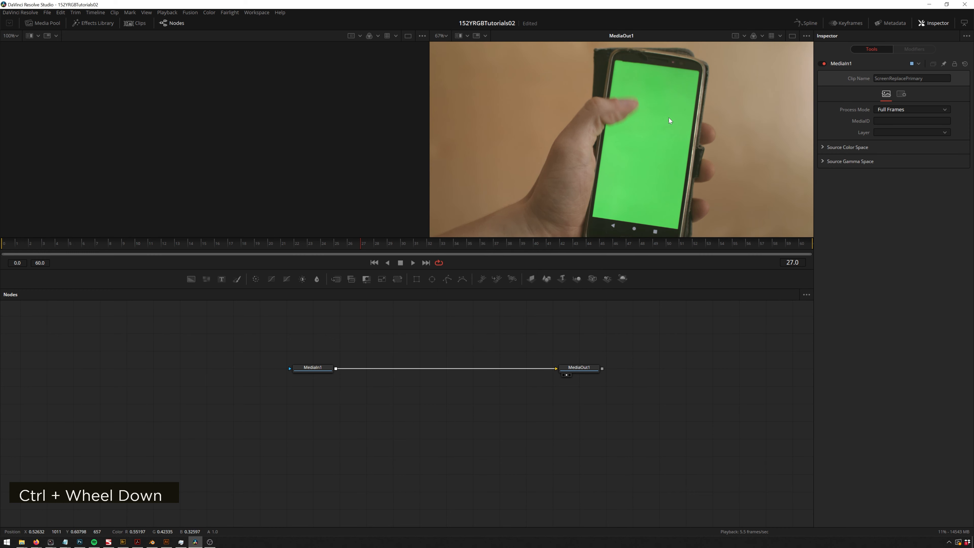
{"action": "left_click_drag", "start_coordinate": [356, 244], "coordinate": [255, 245]}
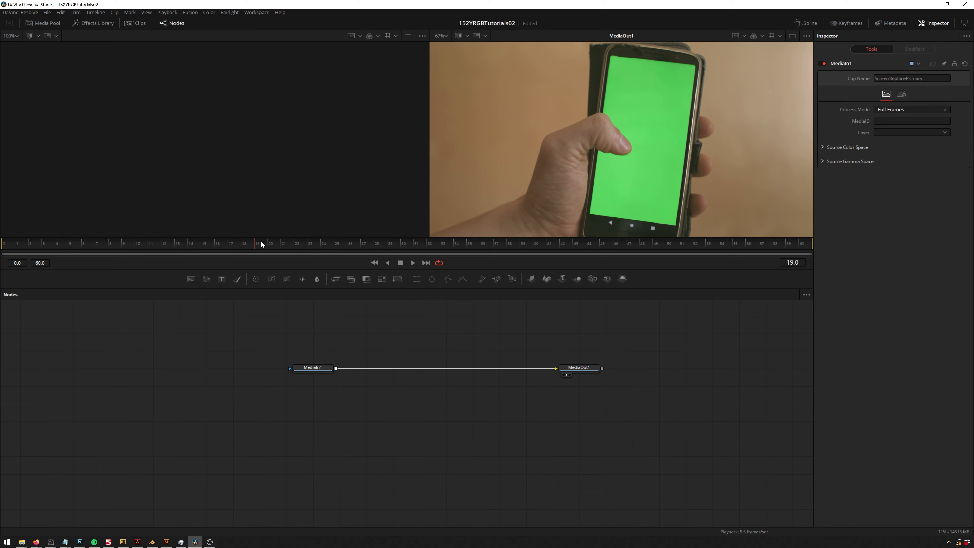
{"action": "middle_click", "coordinate": [688, 213]}
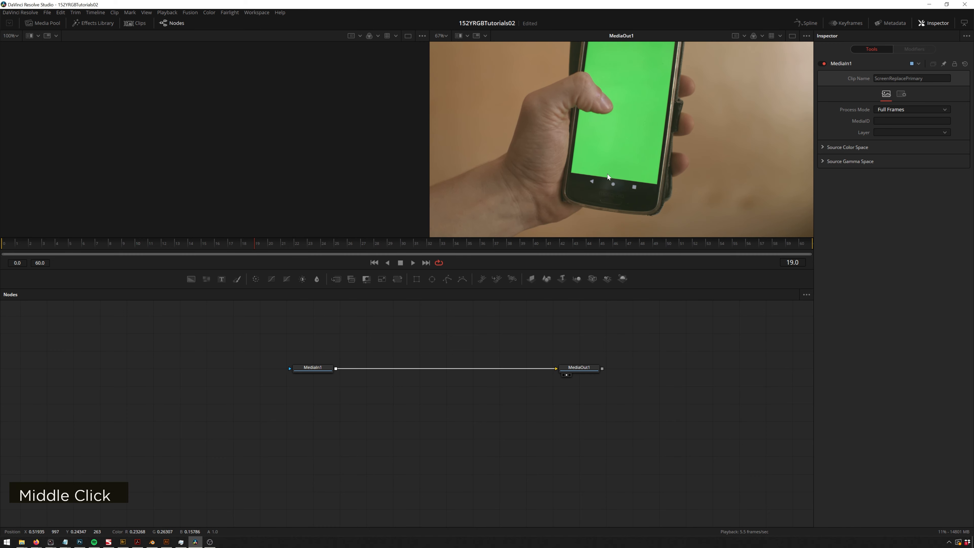
{"action": "scroll", "coordinate": [603, 79], "scroll_direction": "down", "scroll_amount": 2}
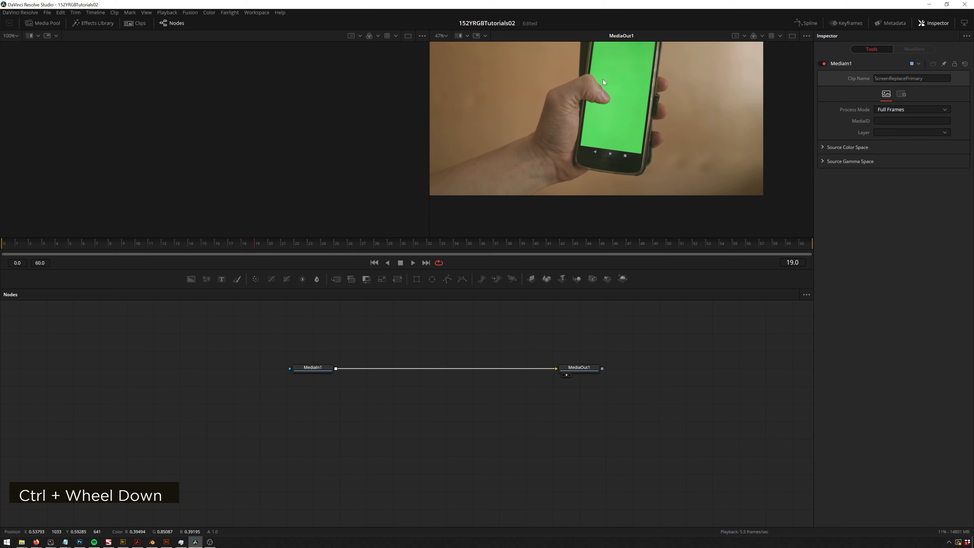
{"action": "middle_click", "coordinate": [603, 79]}
{"action": "left_click_drag", "start_coordinate": [252, 244], "coordinate": [321, 248]}
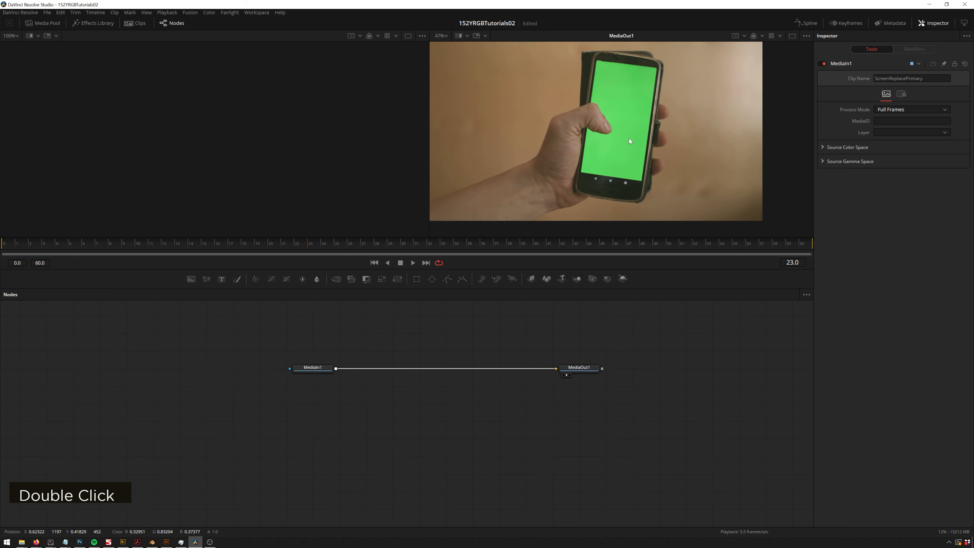
{"action": "middle_click", "coordinate": [563, 162]}
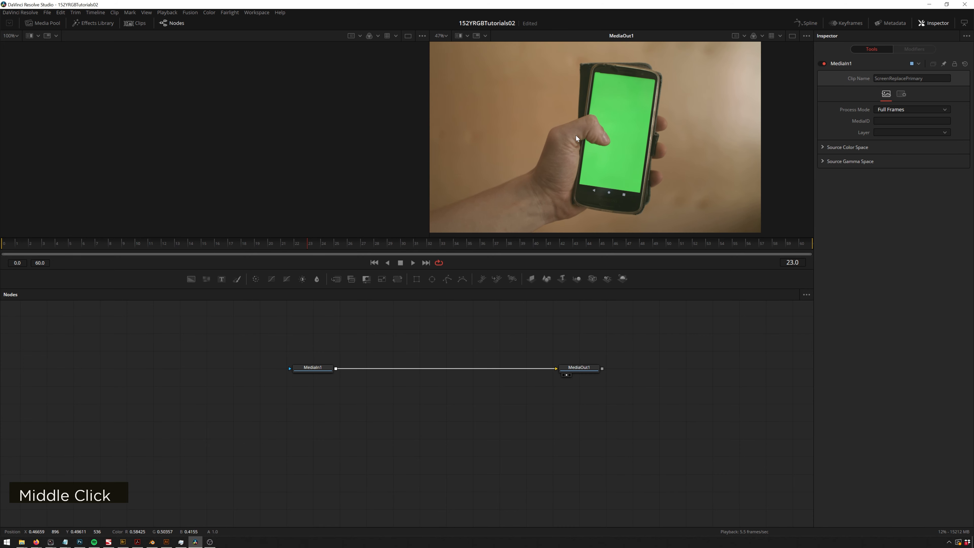
- Add a Tracker node above the main connection, feed MediaIn1 into it, and show it in the second viewer
{"action": "key", "text": "ctrl+space"}
{"action": "type", "text": "media"}
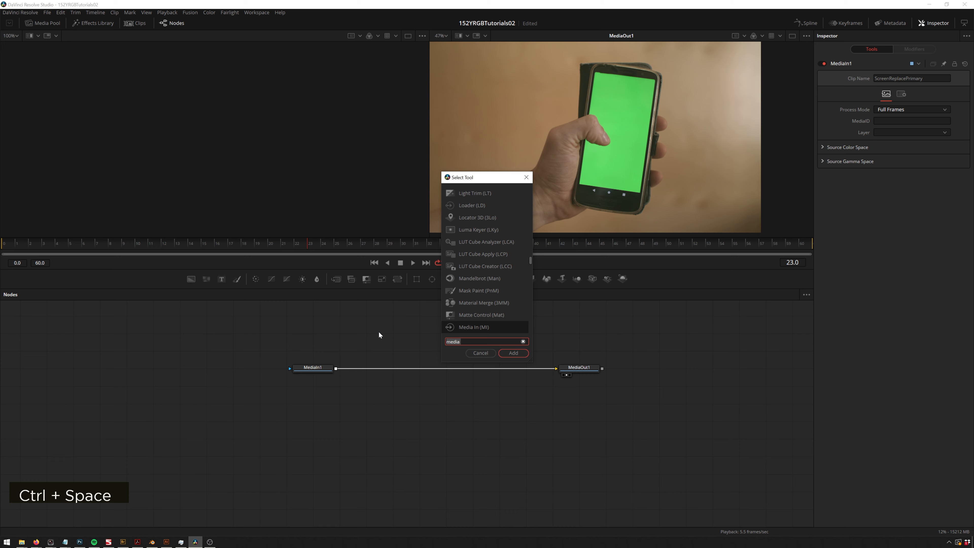
{"action": "type", "text": "track"}
{"action": "key", "text": "Return"}
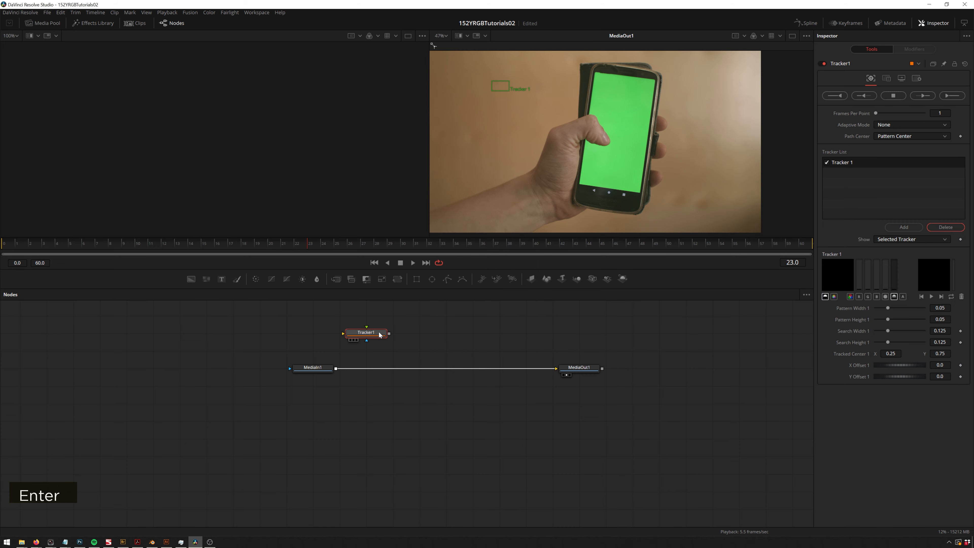
{"action": "left_click_drag", "start_coordinate": [337, 369], "coordinate": [437, 341]}
{"action": "key", "text": "2"}
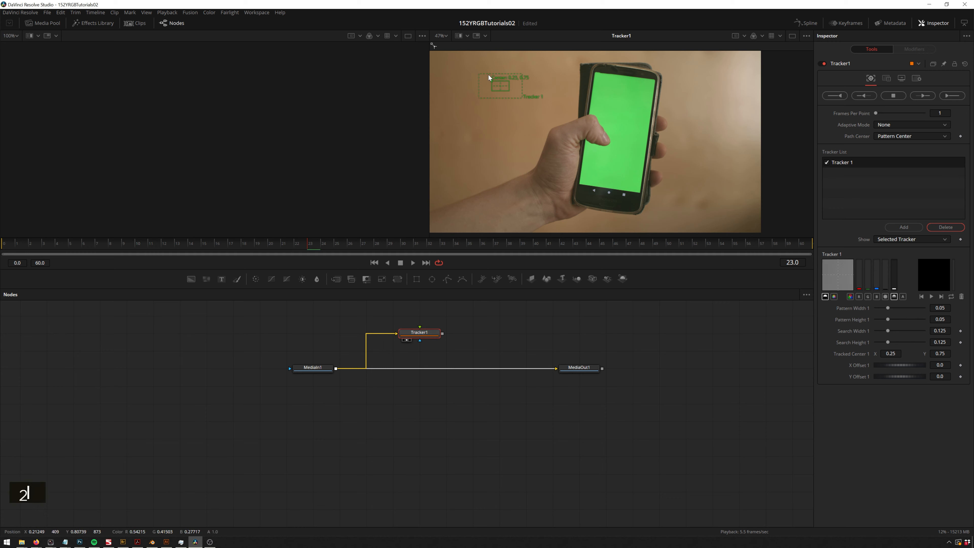
- Place Tracker 1 on the upper-left corner of the green screen, with pattern size about 0.027 by 0.032
{"action": "scroll", "coordinate": [617, 73], "scroll_direction": "up", "scroll_amount": 1}
{"action": "scroll", "coordinate": [619, 81], "scroll_direction": "up", "scroll_amount": 2, "text": "ctrl"}
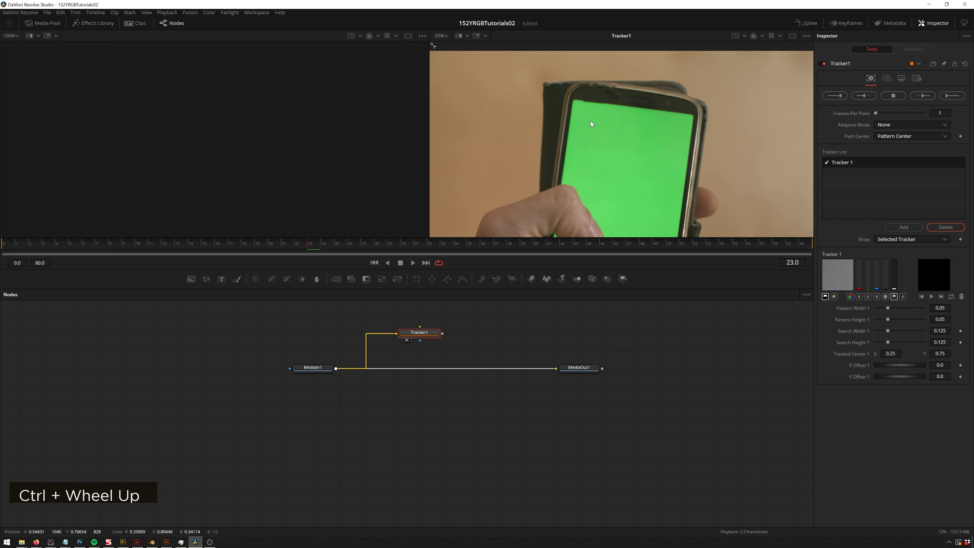
{"action": "left_click_drag", "start_coordinate": [591, 122], "coordinate": [681, 112]}
{"action": "left_click_drag", "start_coordinate": [459, 110], "coordinate": [687, 105]}
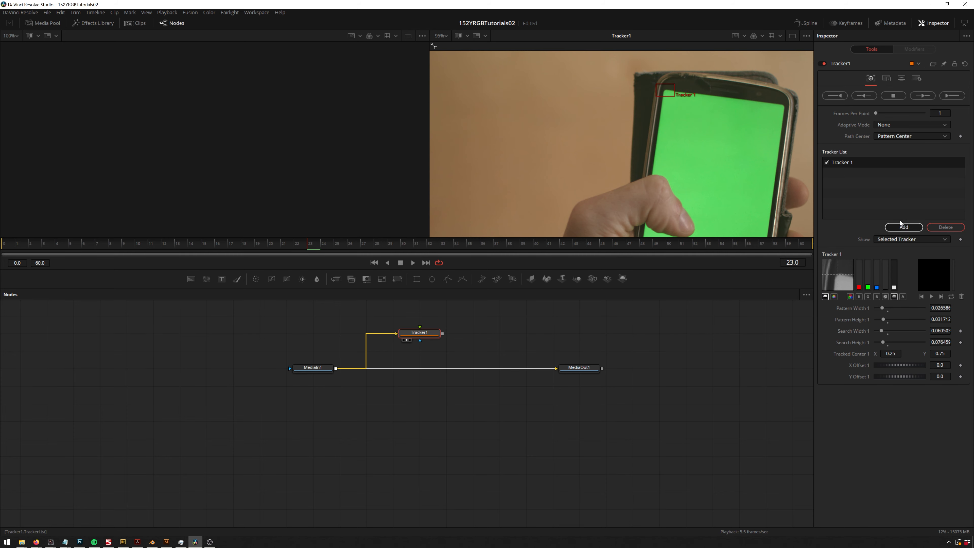
- Add Tracker 2 on the upper-right corner of the green screen, with pattern size about 0.018 by 0.030
{"action": "left_click", "coordinate": [901, 225]}
{"action": "left_click_drag", "start_coordinate": [811, 122], "coordinate": [627, 80]}
{"action": "left_click_drag", "start_coordinate": [627, 101], "coordinate": [639, 97]}
{"action": "left_click_drag", "start_coordinate": [688, 115], "coordinate": [665, 105]}
- Add Tracker 3 on the lower-left corner of the green screen and Tracker 4 on its lower-right corner
{"action": "scroll", "coordinate": [649, 139], "scroll_direction": "down", "scroll_amount": 2}
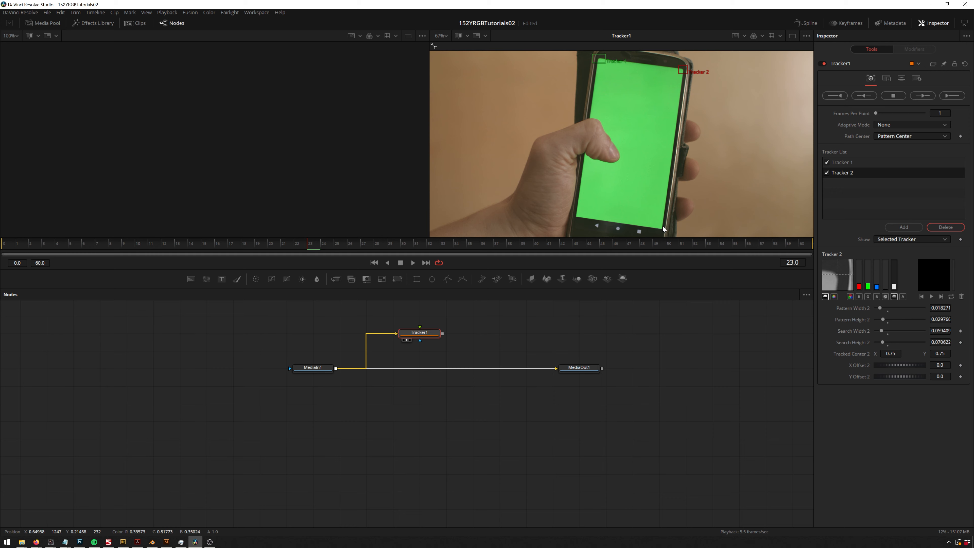
{"action": "left_click_drag", "start_coordinate": [658, 217], "coordinate": [671, 200]}
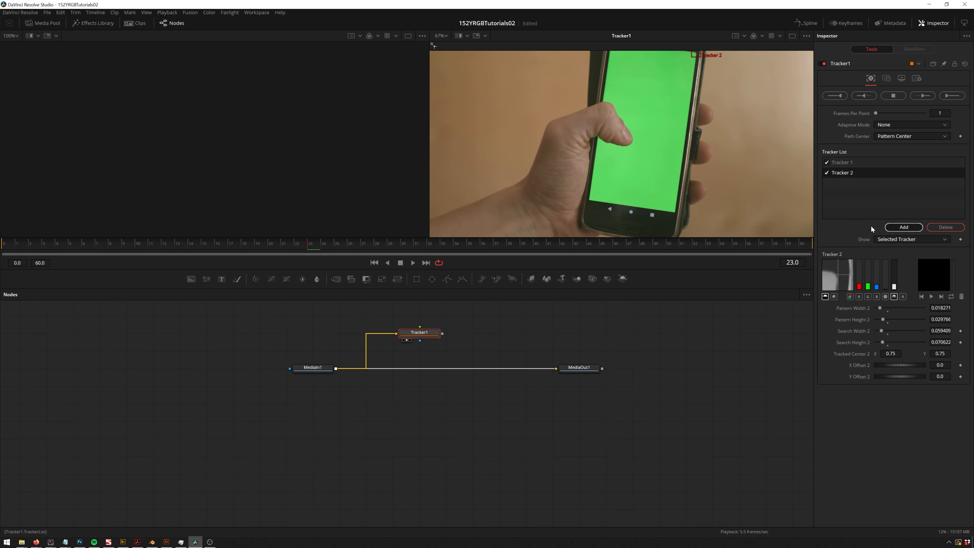
{"action": "left_click", "coordinate": [902, 227]}
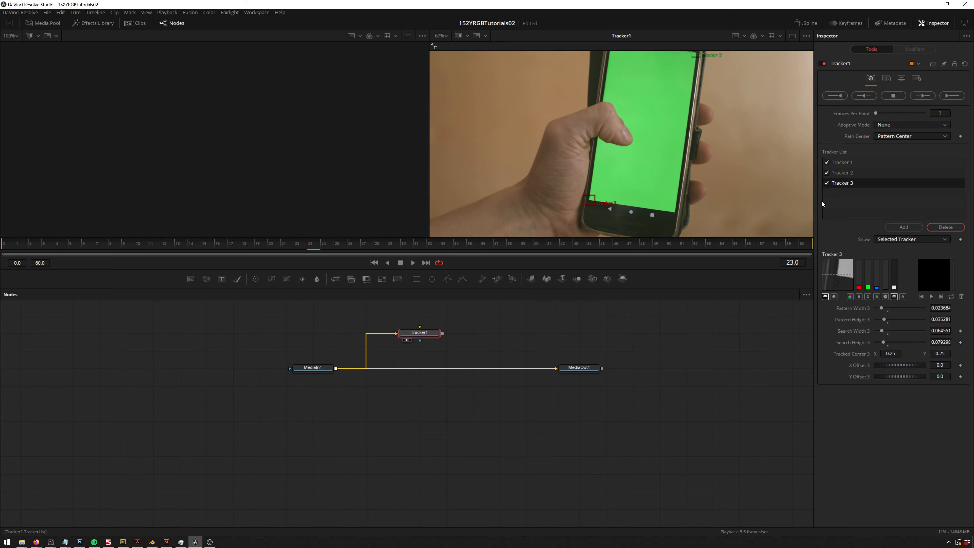
{"action": "left_click", "coordinate": [902, 227]}
{"action": "left_click_drag", "start_coordinate": [708, 174], "coordinate": [693, 226]}
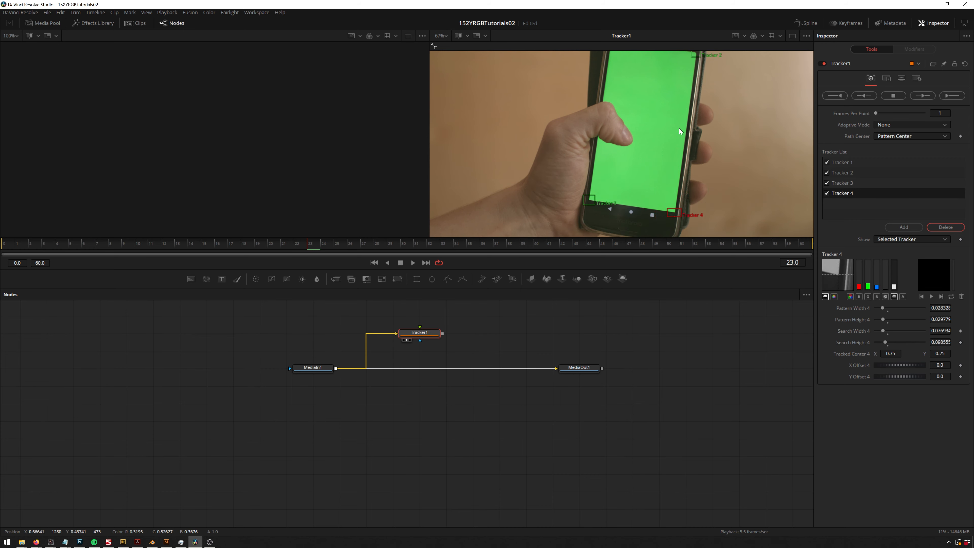
- Track all four corner points forward through frames 0 to 60 and play the clip back to check the tracks
{"action": "scroll", "coordinate": [679, 77], "scroll_direction": "down", "scroll_amount": 2}
{"action": "middle_click", "coordinate": [677, 77]}
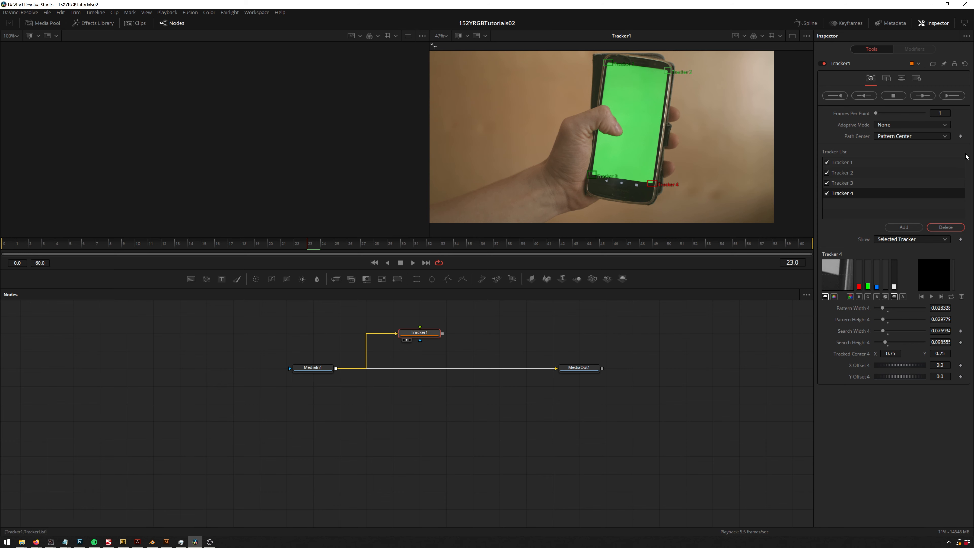
{"action": "left_click", "coordinate": [952, 95]}
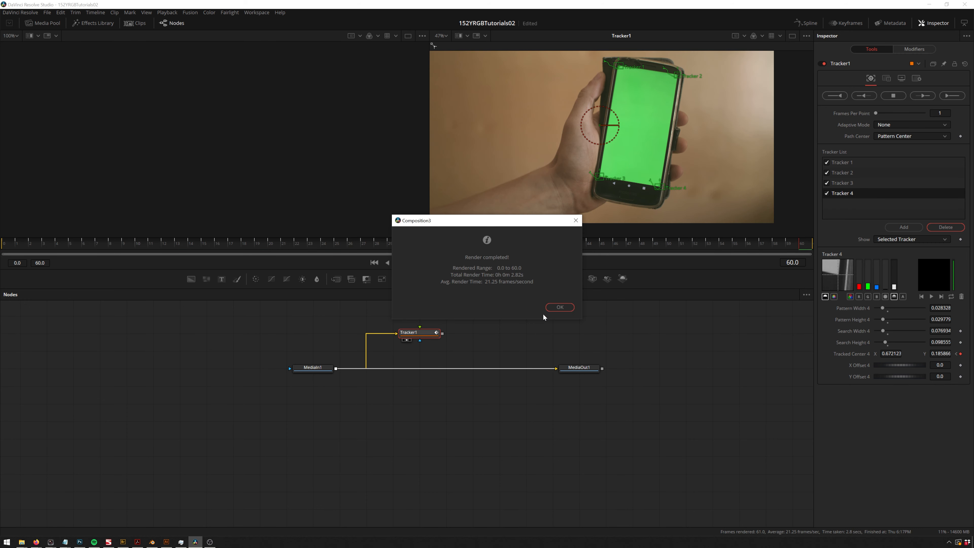
{"action": "left_click", "coordinate": [558, 307]}
{"action": "middle_click", "coordinate": [694, 299]}
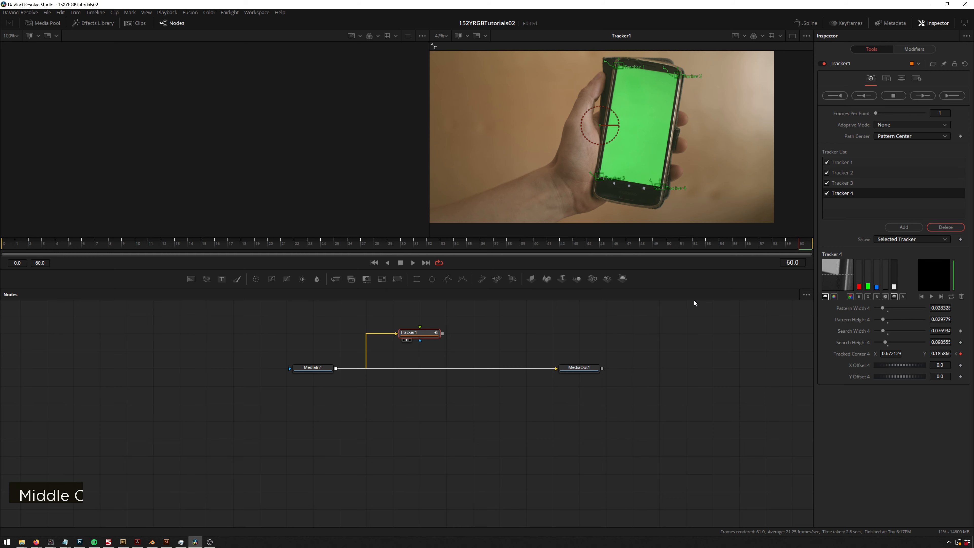
{"action": "key", "text": "space"}
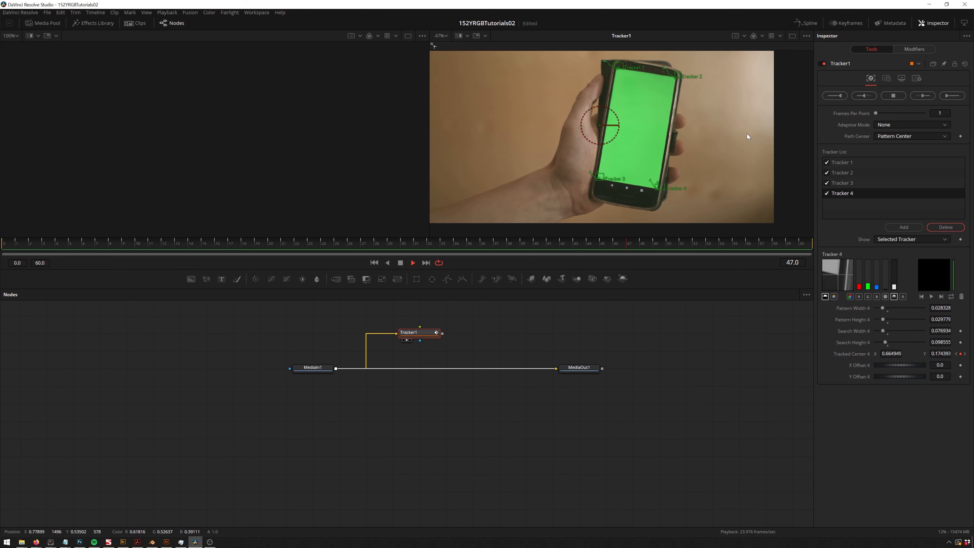
{"action": "key", "text": "space"}
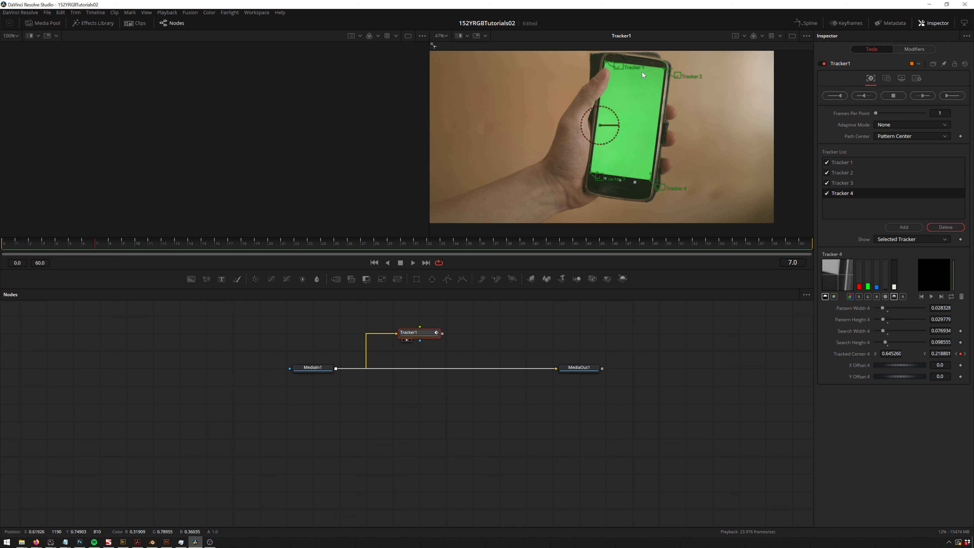
- Add an unconnected Background node below MediaIn1
{"action": "left_click", "coordinate": [417, 405]}
{"action": "key", "text": "ctrl+x"}
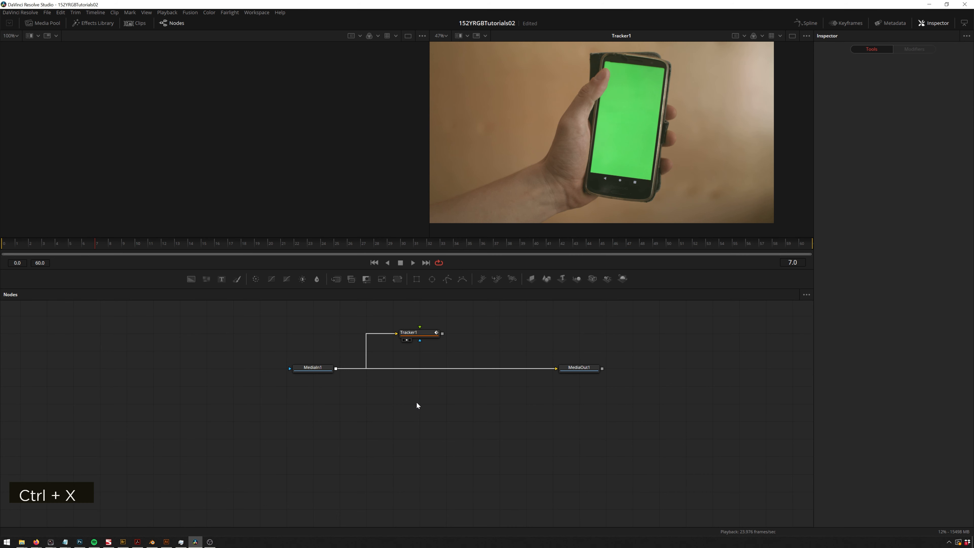
{"action": "key", "text": "ctrl+space"}
{"action": "type", "text": "back"}
{"action": "key", "text": "Return"}
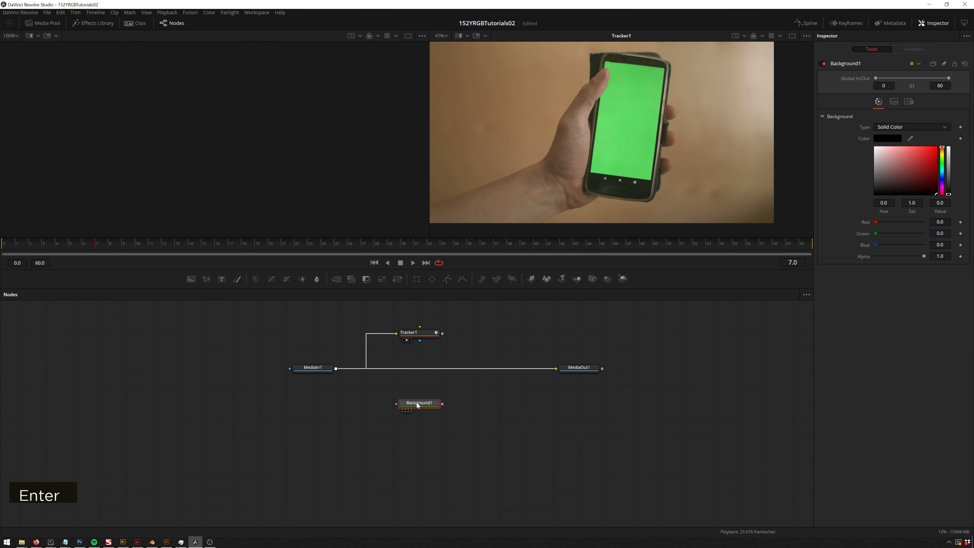
{"action": "left_click_drag", "start_coordinate": [419, 403], "coordinate": [343, 426]}
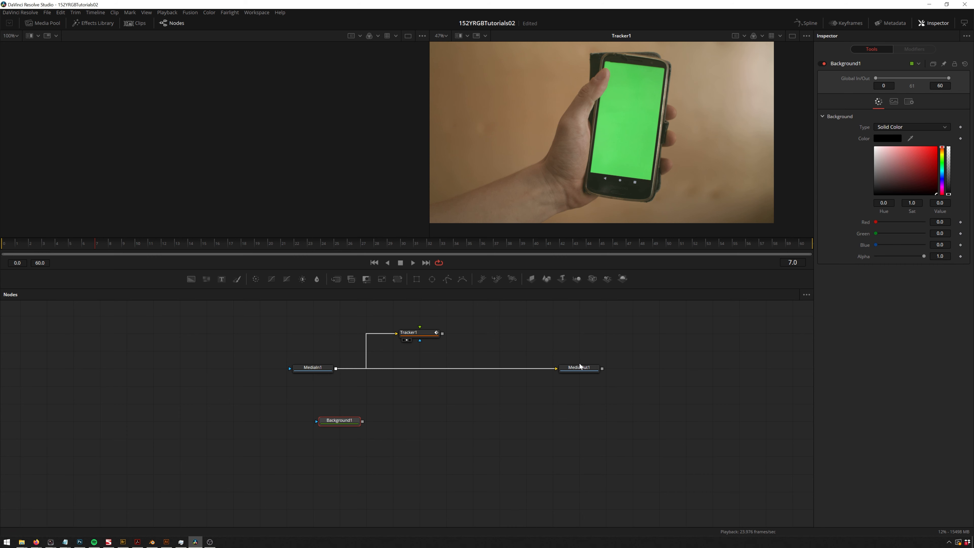
- Give Background1 a Four Corner gradient with red top left, yellow top right, blue bottom left and black bottom right, and align it under MediaIn1
{"action": "key", "text": "1"}
{"action": "left_click", "coordinate": [911, 127]}
{"action": "left_click", "coordinate": [917, 165]}
{"action": "left_click", "coordinate": [924, 156]}
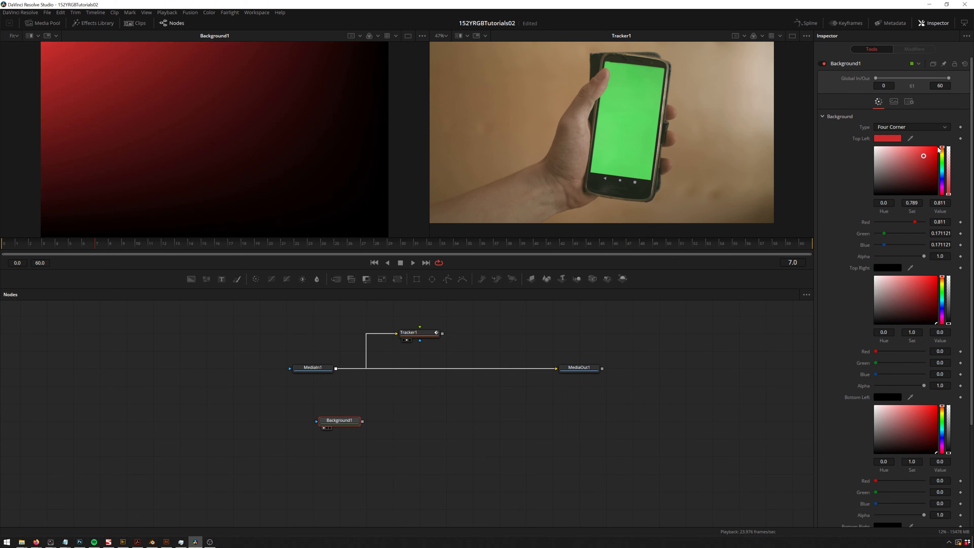
{"action": "left_click", "coordinate": [939, 148]}
{"action": "left_click", "coordinate": [942, 285]}
{"action": "left_click", "coordinate": [937, 276]}
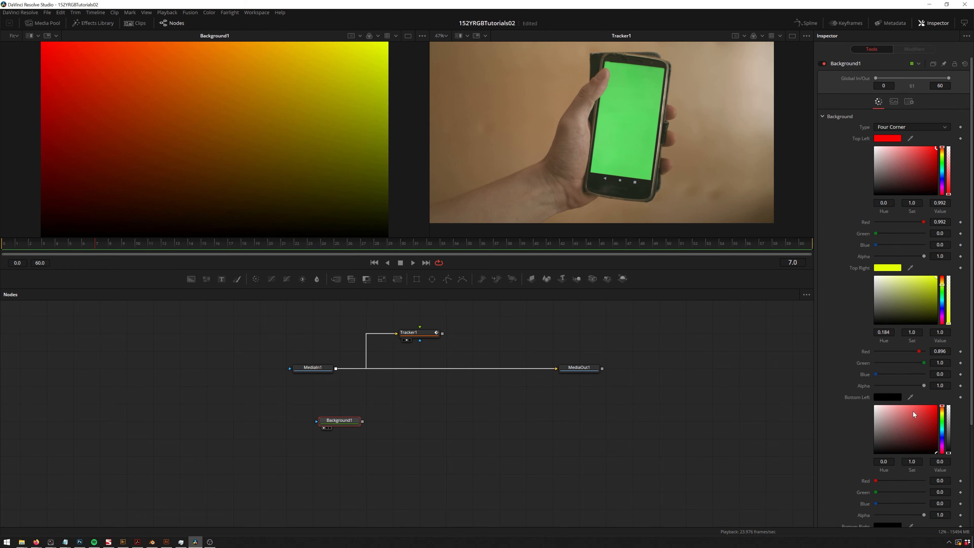
{"action": "left_click", "coordinate": [942, 432]}
{"action": "left_click", "coordinate": [937, 406]}
{"action": "scroll", "coordinate": [913, 422], "scroll_direction": "down", "scroll_amount": 3}
{"action": "double_click", "coordinate": [942, 434]}
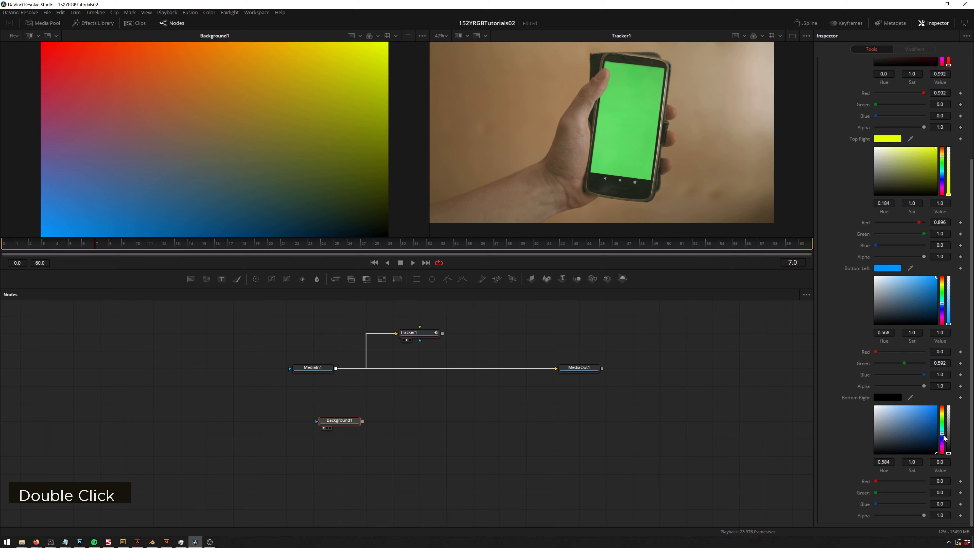
{"action": "left_click_drag", "start_coordinate": [339, 421], "coordinate": [312, 421]}
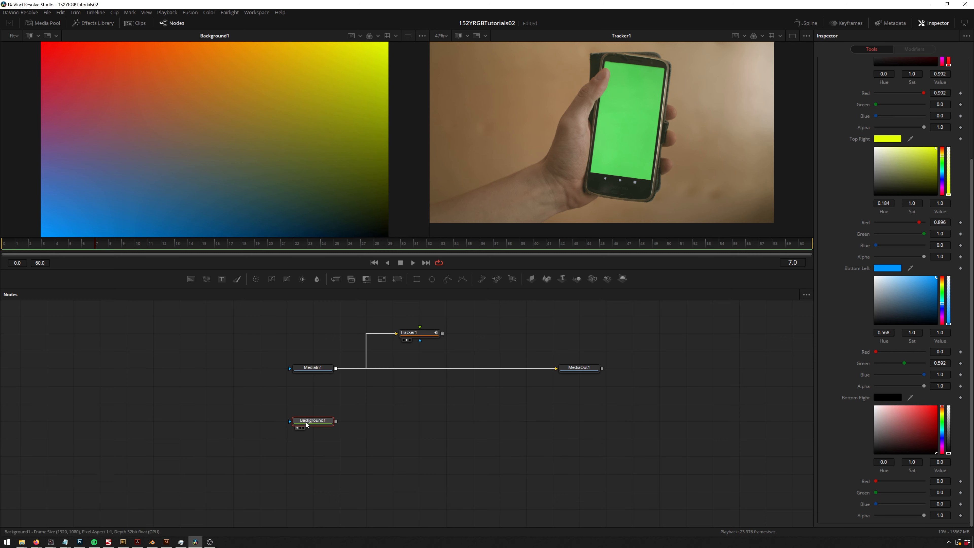
- Add a Corner Positioner node after Background1
{"action": "key", "text": "ctrl+space"}
{"action": "type", "text": "back"}
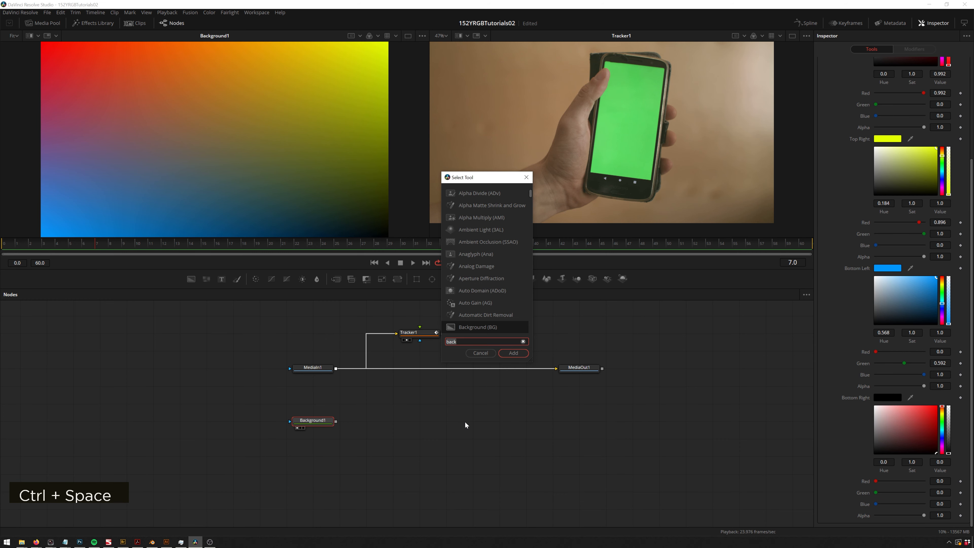
{"action": "type", "text": "corn"}
{"action": "key", "text": "Return"}
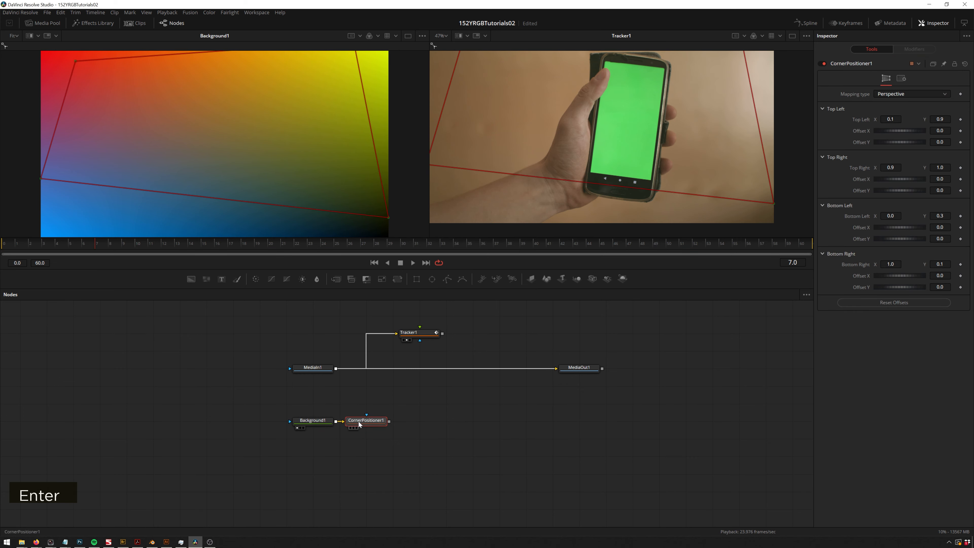
- Connect the Corner Positioner's Top Left to the position of Tracker1Tracker1Path and its Top Right to that of Tracker1Tracker2Path
{"action": "scroll", "coordinate": [558, 125], "scroll_direction": "down", "scroll_amount": 1}
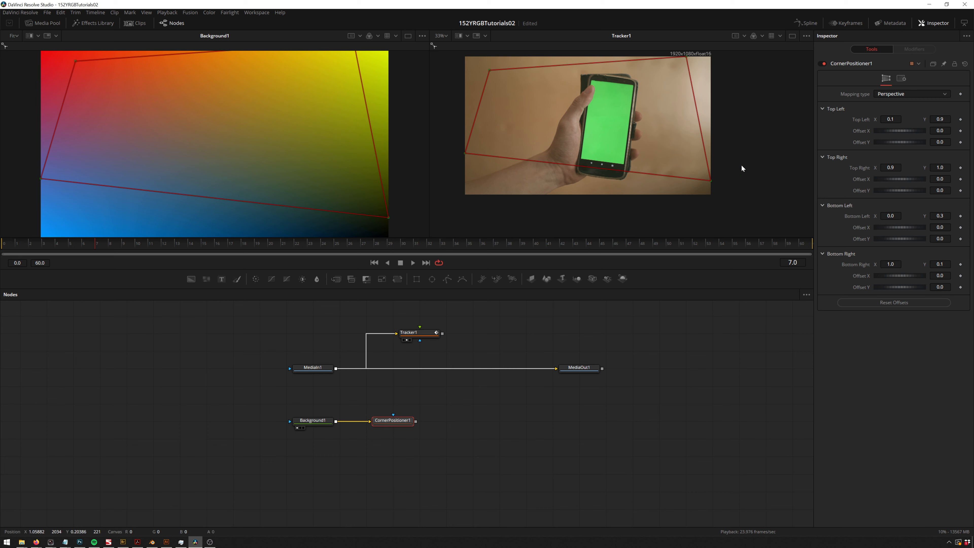
{"action": "right_click", "coordinate": [860, 121]}
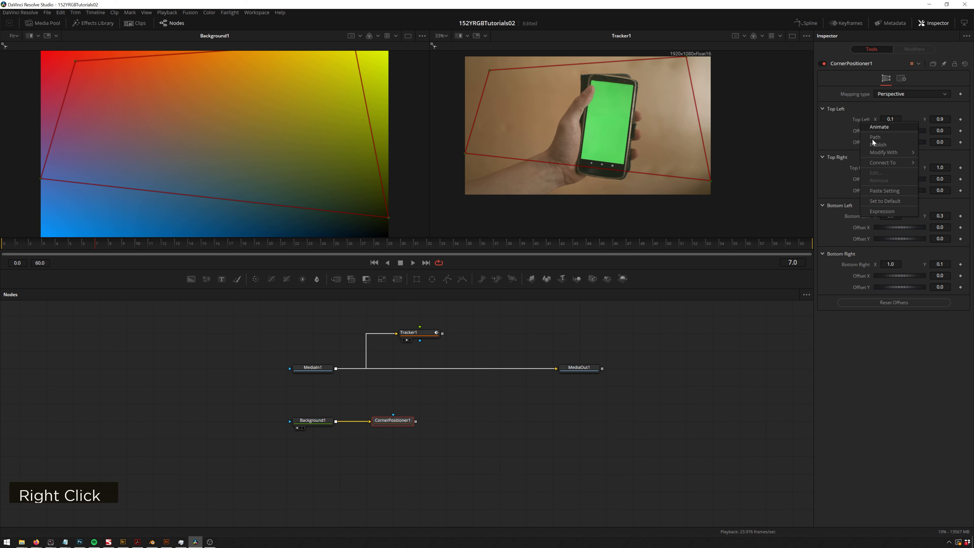
{"action": "mouse_move", "coordinate": [877, 162]}
{"action": "mouse_move", "coordinate": [847, 170]}
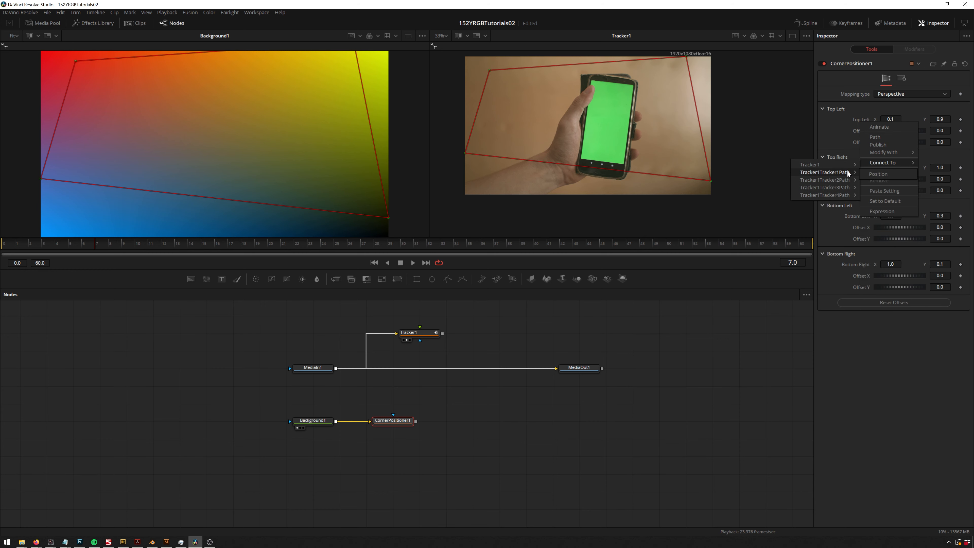
{"action": "left_click", "coordinate": [883, 174]}
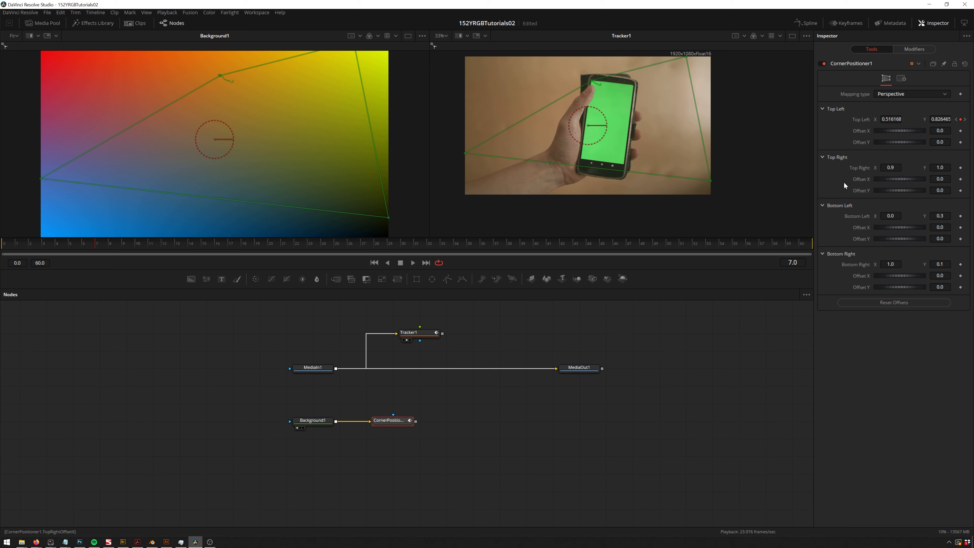
{"action": "right_click", "coordinate": [862, 170]}
{"action": "mouse_move", "coordinate": [877, 212]}
{"action": "mouse_move", "coordinate": [846, 220]}
{"action": "left_click", "coordinate": [879, 224]}
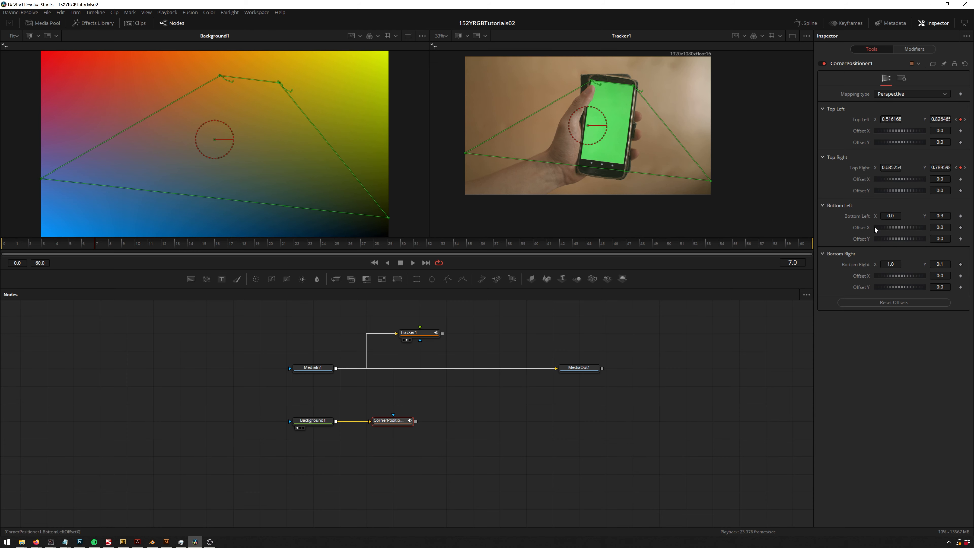
- Connect the Corner Positioner's Bottom Left to the position of Tracker1Tracker3Path and its Bottom Right to that of Tracker1Tracker4Path
{"action": "right_click", "coordinate": [861, 219]}
{"action": "mouse_move", "coordinate": [885, 260]}
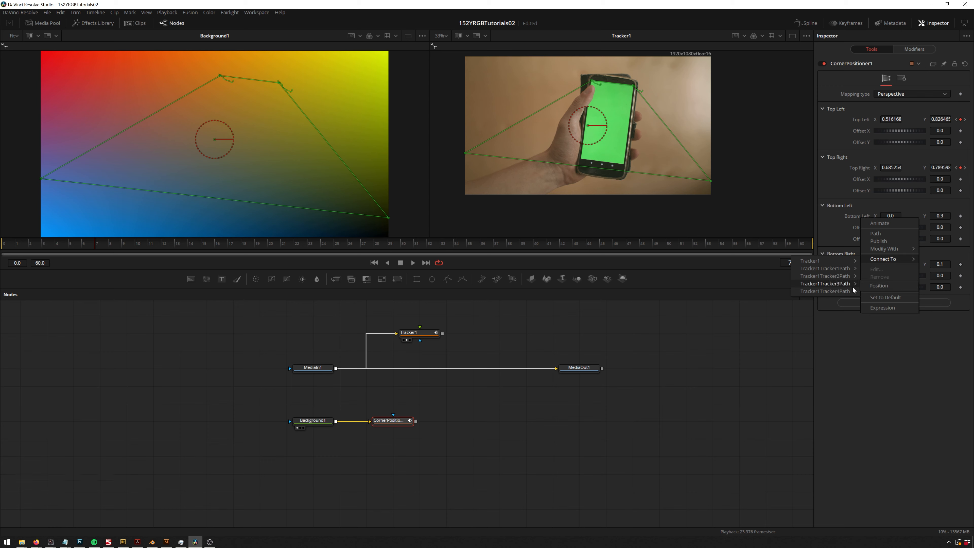
{"action": "left_click", "coordinate": [879, 285]}
{"action": "right_click", "coordinate": [861, 266]}
{"action": "mouse_move", "coordinate": [884, 307]}
{"action": "mouse_move", "coordinate": [850, 339]}
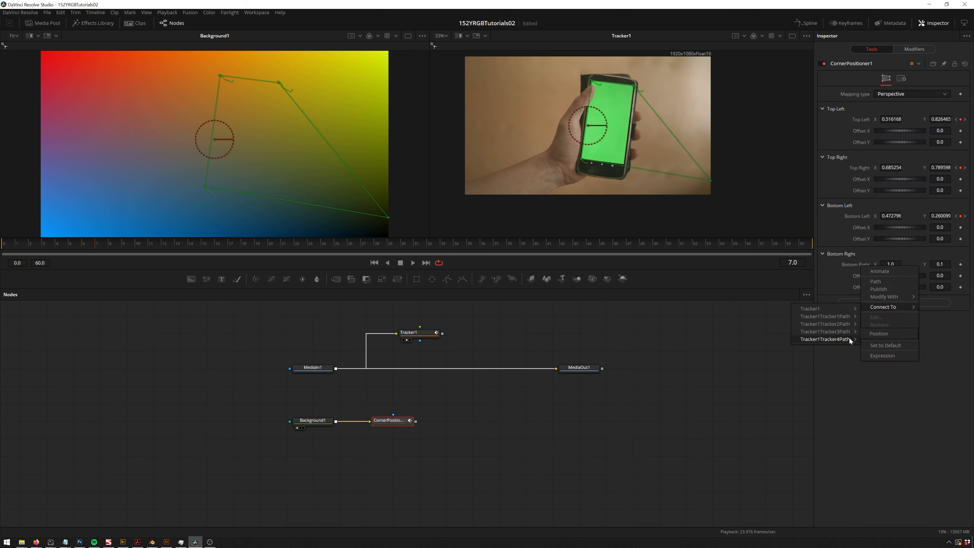
{"action": "left_click", "coordinate": [880, 334]}
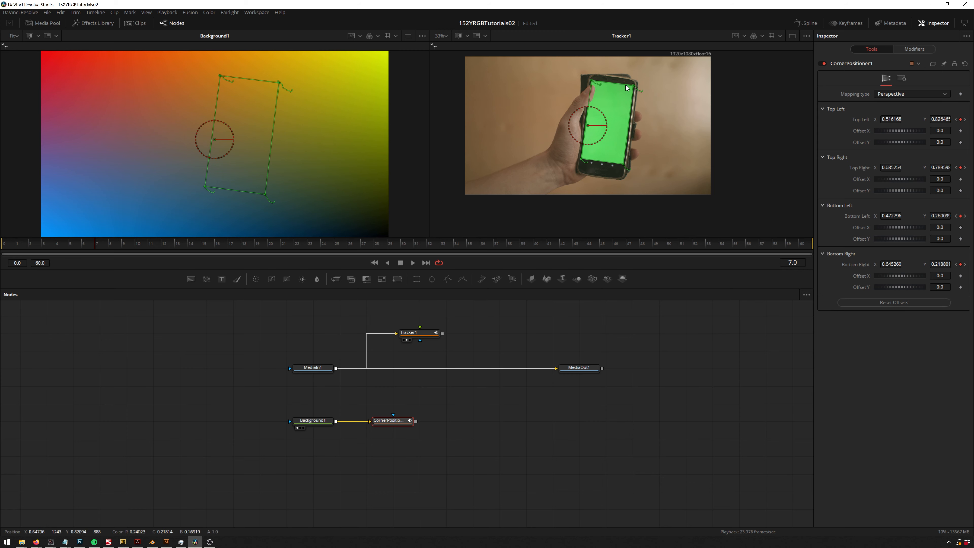
- Show the Corner Positioner's output in the first viewer and merge it with MediaIn1's output
{"action": "scroll", "coordinate": [622, 99], "scroll_direction": "up", "scroll_amount": 4}
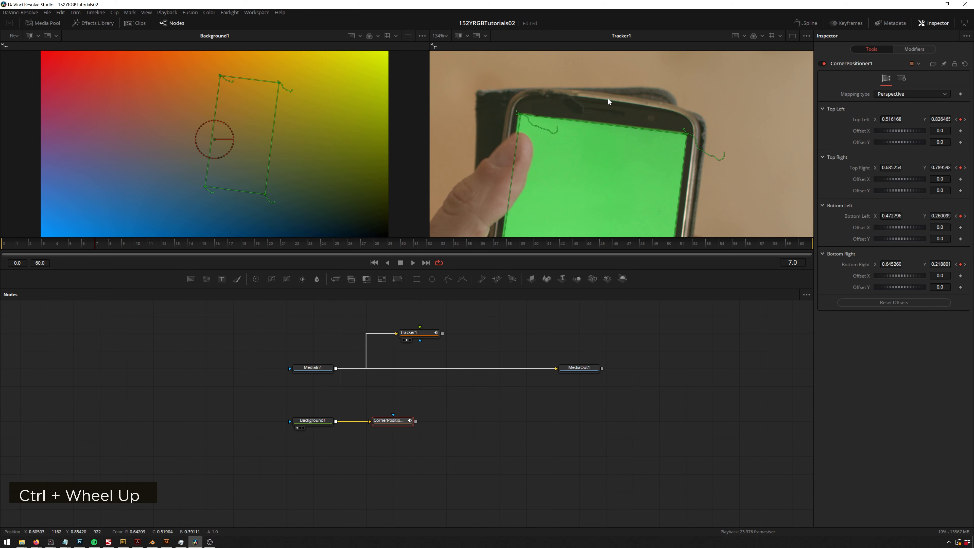
{"action": "middle_click", "coordinate": [647, 156]}
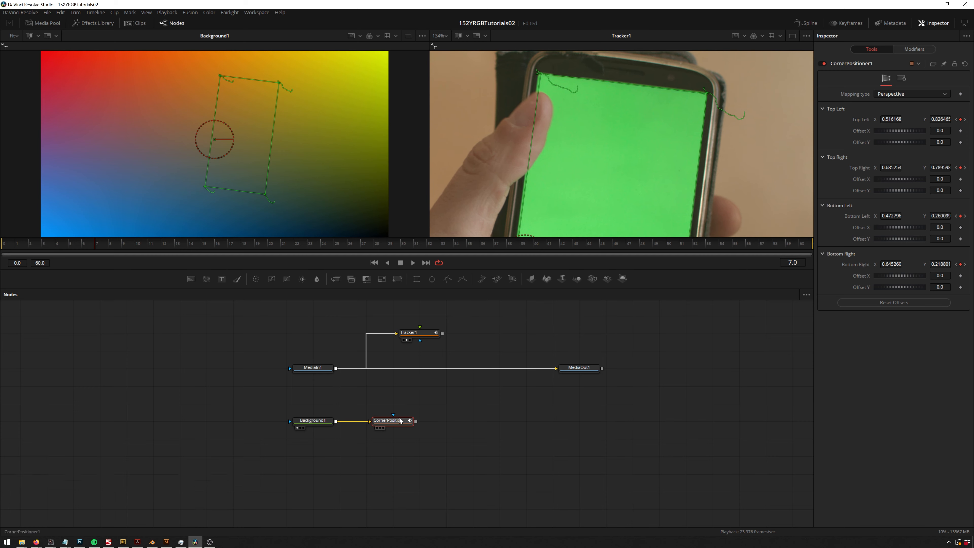
{"action": "key", "text": "1"}
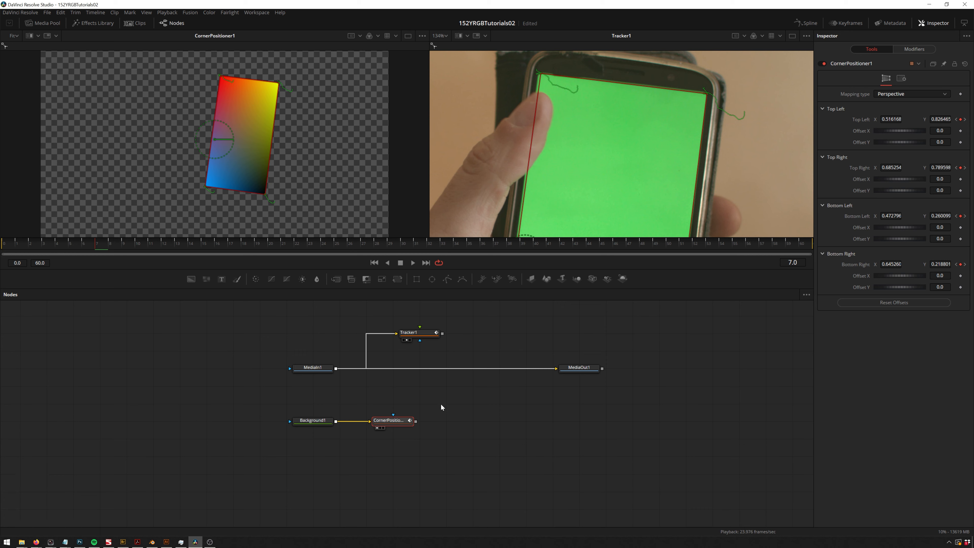
{"action": "left_click_drag", "start_coordinate": [416, 421], "coordinate": [336, 370]}
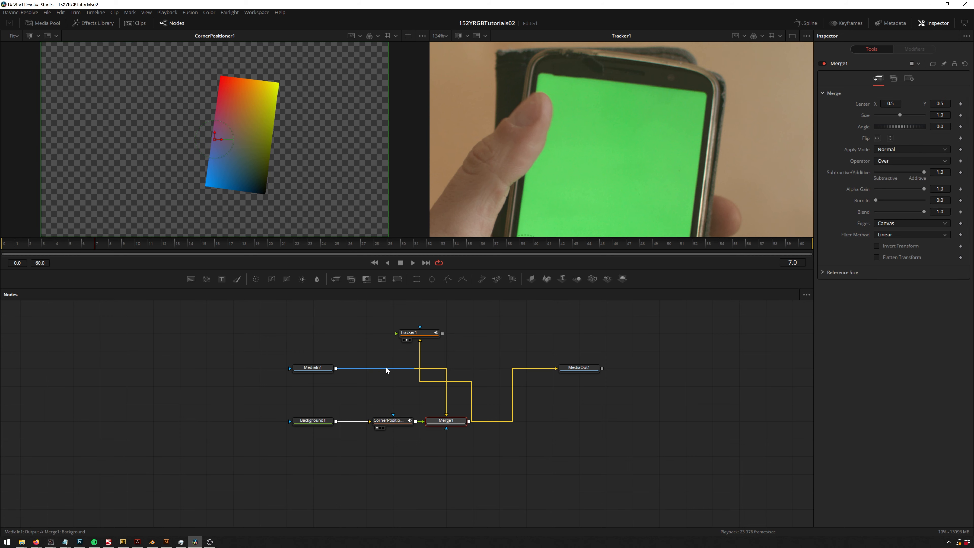
- Move Merge1 up between the media and background branches and show its output in the second viewer
{"action": "left_click_drag", "start_coordinate": [457, 424], "coordinate": [507, 387]}
{"action": "key", "text": "2"}
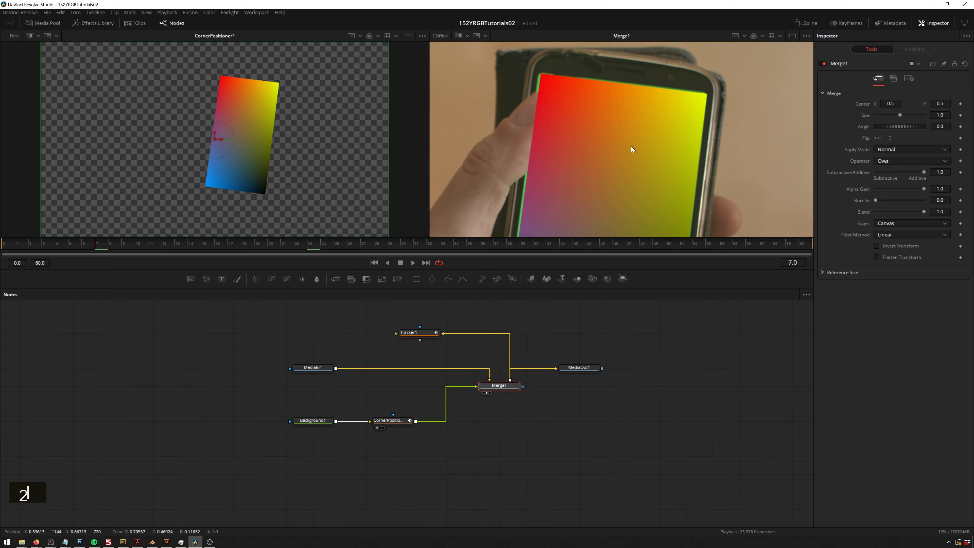
{"action": "scroll", "coordinate": [633, 145], "scroll_direction": "down", "scroll_amount": 2}
{"action": "left_click_drag", "start_coordinate": [635, 141], "coordinate": [631, 39]}
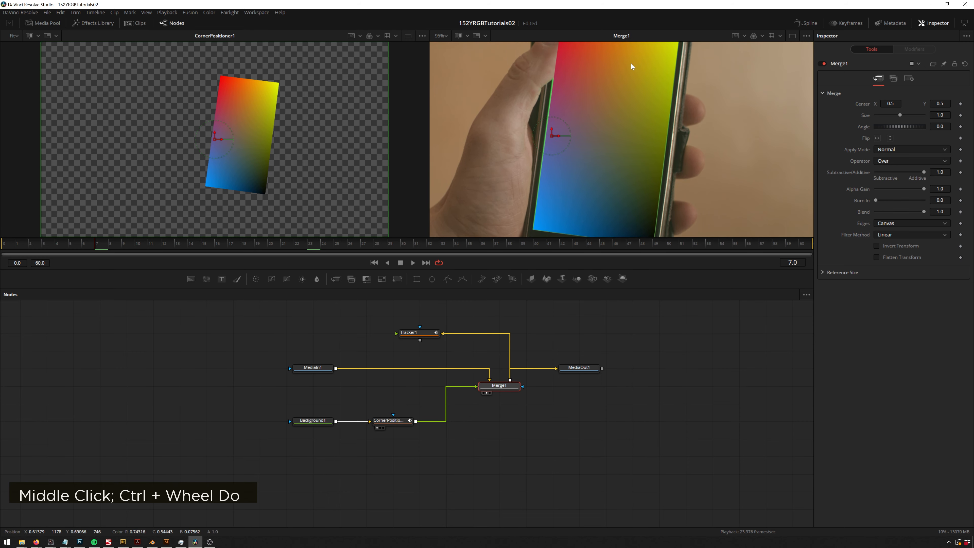
- Play the merged composite to check how the gradient follows the phone screen
{"action": "key", "text": "space"}
{"action": "scroll", "coordinate": [637, 85], "scroll_direction": "down", "scroll_amount": 1}
{"action": "middle_click", "coordinate": [637, 85]}
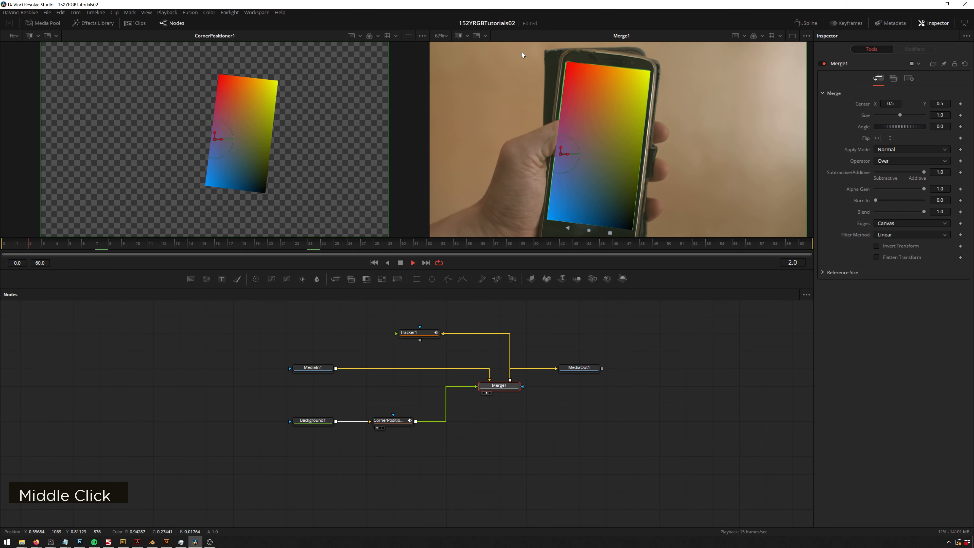
{"action": "key", "text": "space"}
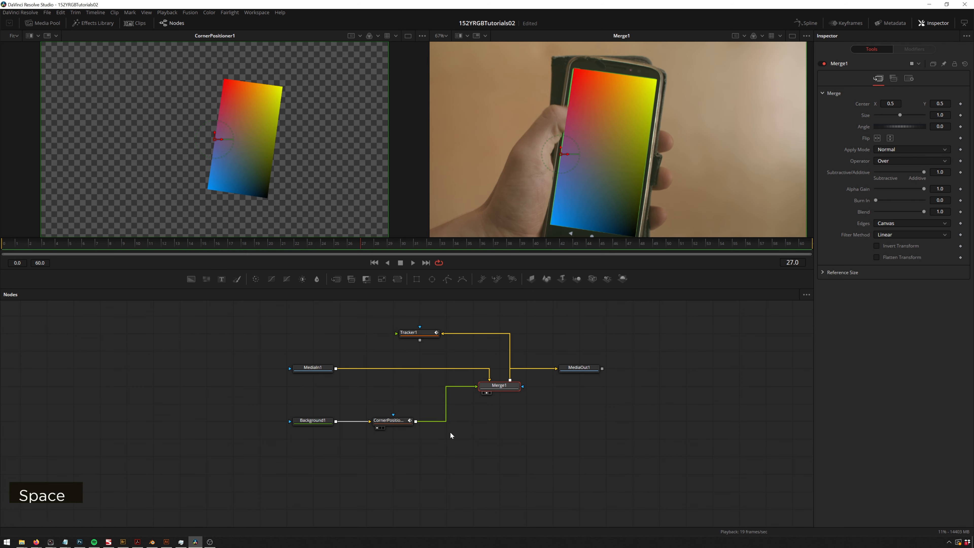
- Set the Corner Positioner's Top Left offset to X -0.022, Y 0.007 and its Top Right offset to X 0.007, Y 0.007
{"action": "left_click", "coordinate": [399, 422]}
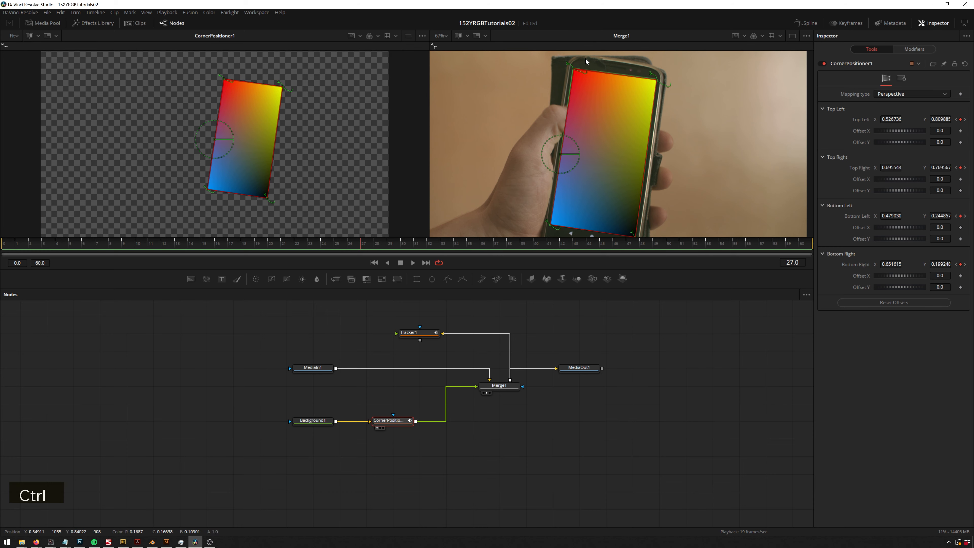
{"action": "scroll", "coordinate": [574, 83], "scroll_direction": "up", "scroll_amount": 5, "text": "ctrl"}
{"action": "left_click_drag", "start_coordinate": [574, 81], "coordinate": [608, 143]}
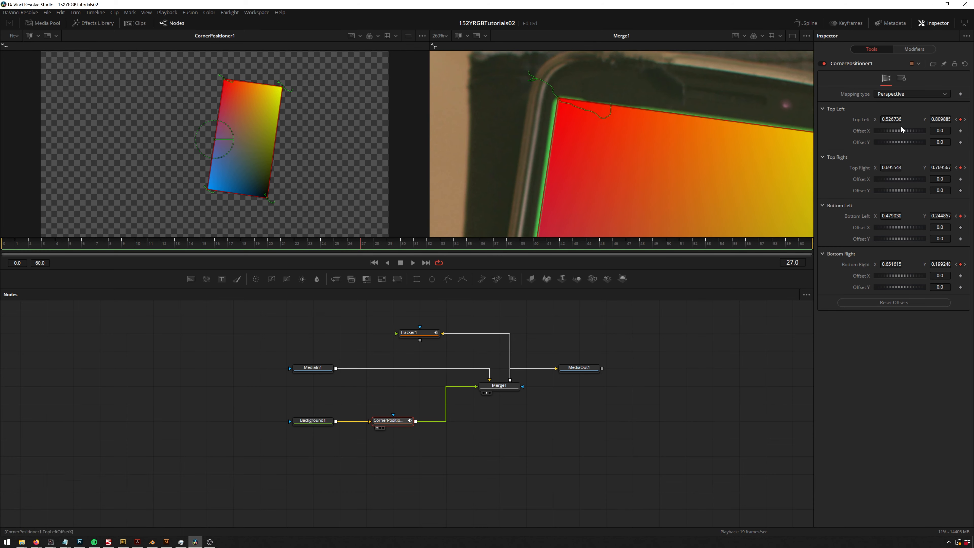
{"action": "left_click_drag", "start_coordinate": [901, 129], "coordinate": [881, 138]}
{"action": "left_click_drag", "start_coordinate": [803, 155], "coordinate": [562, 123]}
{"action": "left_click_drag", "start_coordinate": [893, 188], "coordinate": [889, 179]}
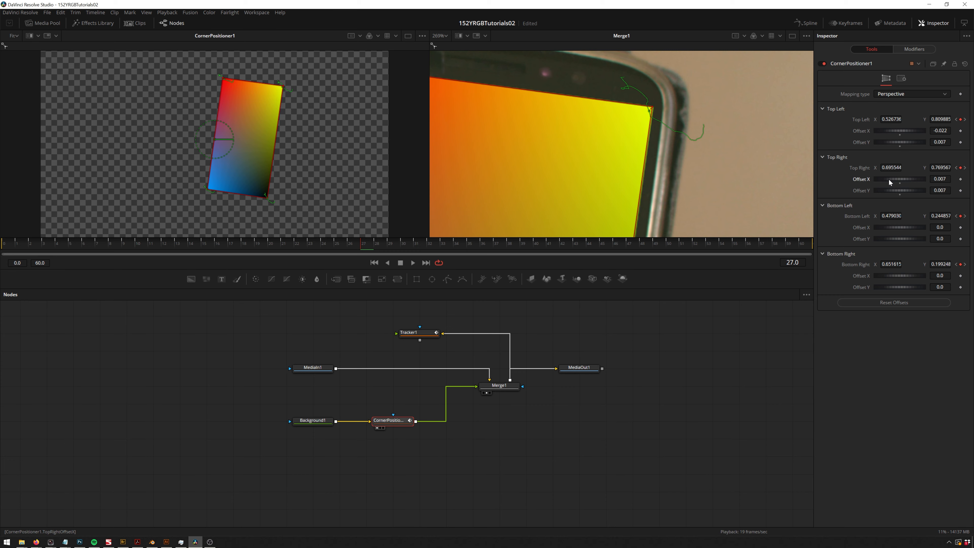
- Set the Corner Positioner's Bottom Right offset to X 0.014, Y -0.007 and its Bottom Left offset to X -0.014, Y -0.007
{"action": "scroll", "coordinate": [628, 146], "scroll_direction": "down", "scroll_amount": 3}
{"action": "scroll", "coordinate": [584, 151], "scroll_direction": "up", "scroll_amount": 3}
{"action": "middle_click", "coordinate": [584, 151]}
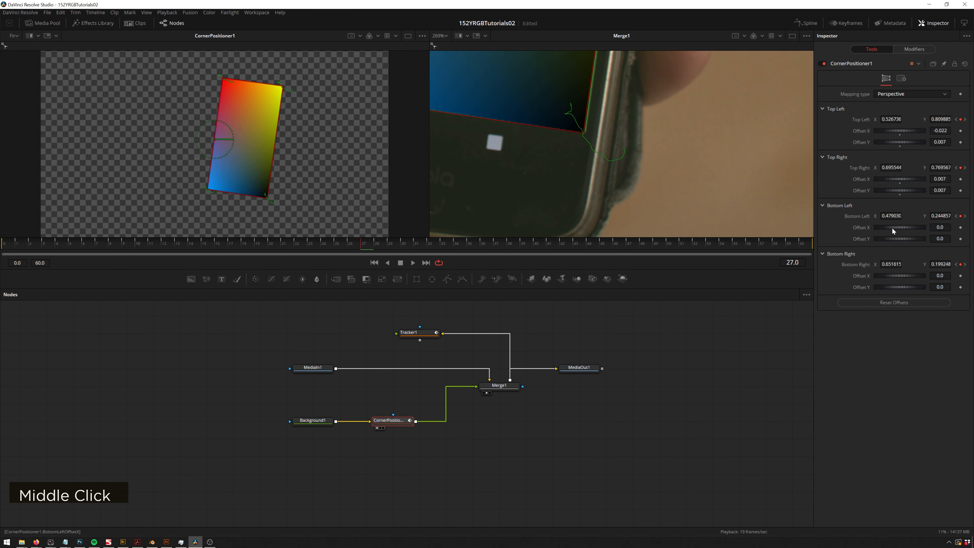
{"action": "left_click_drag", "start_coordinate": [882, 275], "coordinate": [894, 287]}
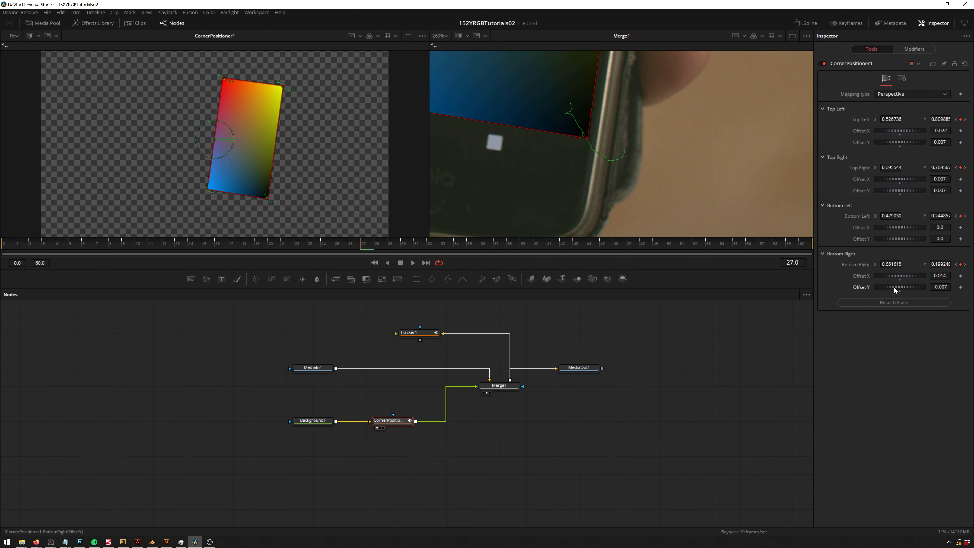
{"action": "left_click_drag", "start_coordinate": [497, 149], "coordinate": [750, 227]}
{"action": "left_click_drag", "start_coordinate": [899, 225], "coordinate": [901, 237]}
{"action": "scroll", "coordinate": [604, 106], "scroll_direction": "down", "scroll_amount": 3}
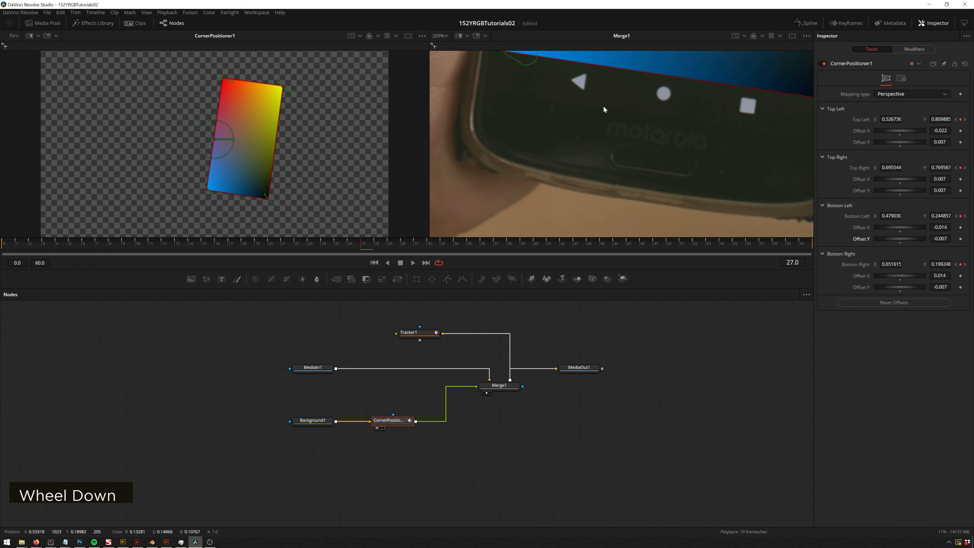
{"action": "middle_click", "coordinate": [629, 127]}
{"action": "scroll", "coordinate": [649, 143], "scroll_direction": "down", "scroll_amount": 5, "text": "ctrl"}
{"action": "scroll", "coordinate": [640, 154], "scroll_direction": "up", "scroll_amount": 2}
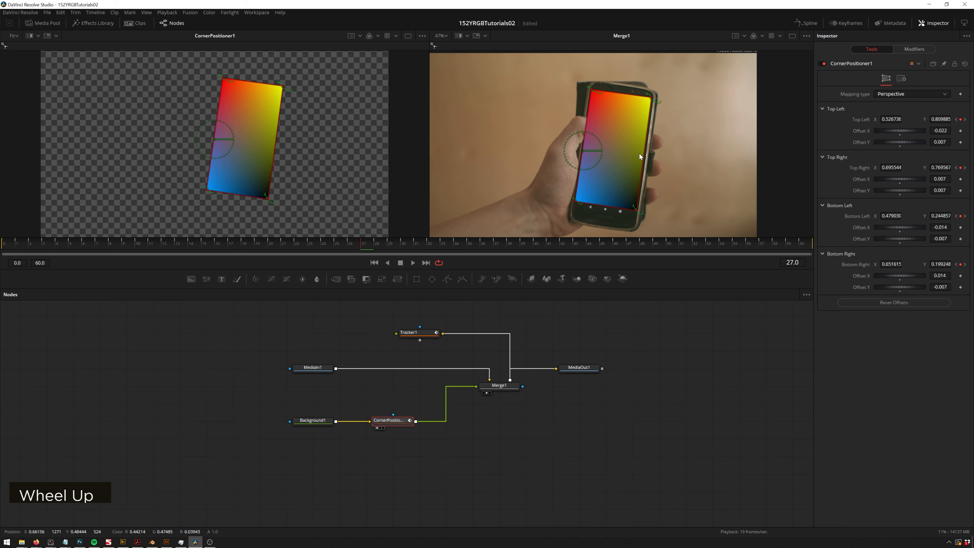
{"action": "scroll", "coordinate": [639, 152], "scroll_direction": "up", "scroll_amount": 3, "text": "ctrl"}
{"action": "middle_click", "coordinate": [695, 106]}
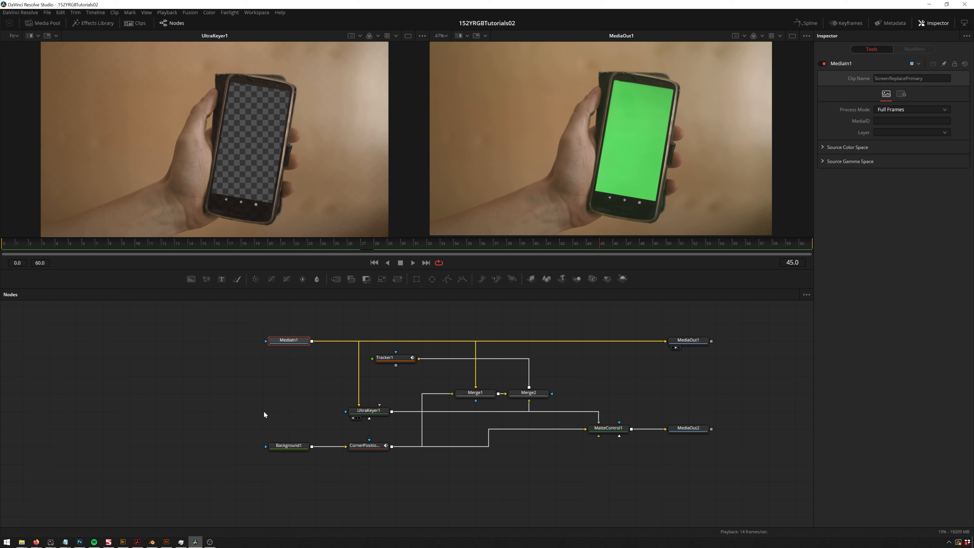
- Show the Corner Positioner's output in the second viewer and move Background1 slightly down and away from it
{"action": "left_click", "coordinate": [262, 410]}
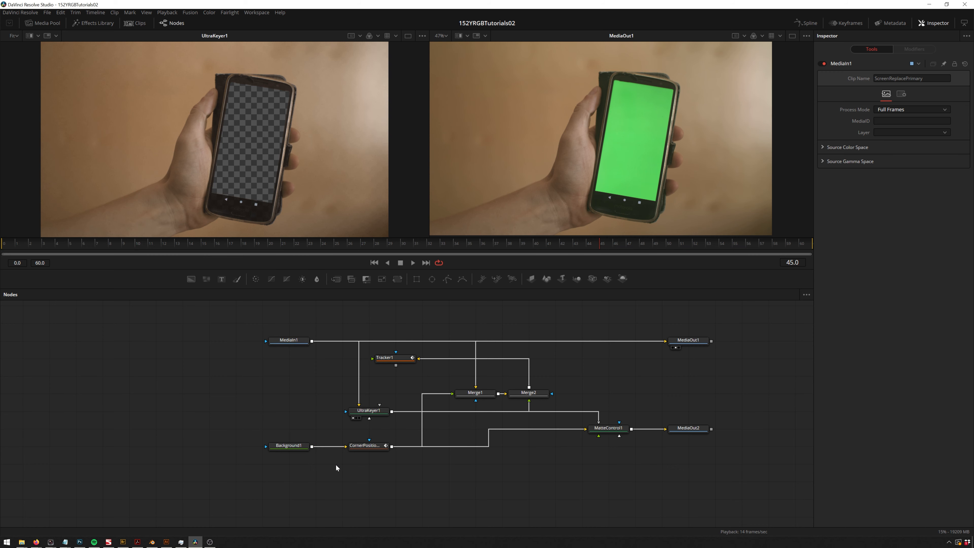
{"action": "left_click", "coordinate": [380, 447]}
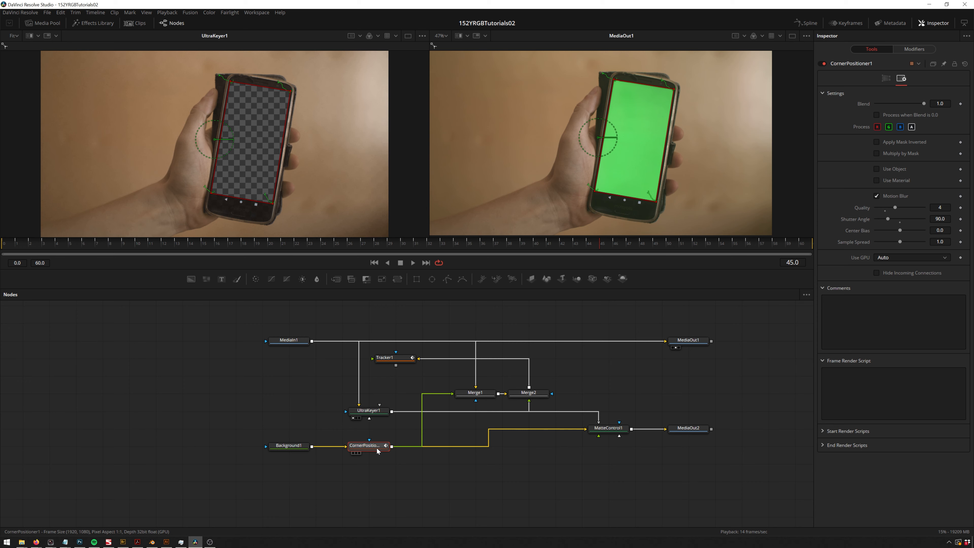
{"action": "key", "text": "2"}
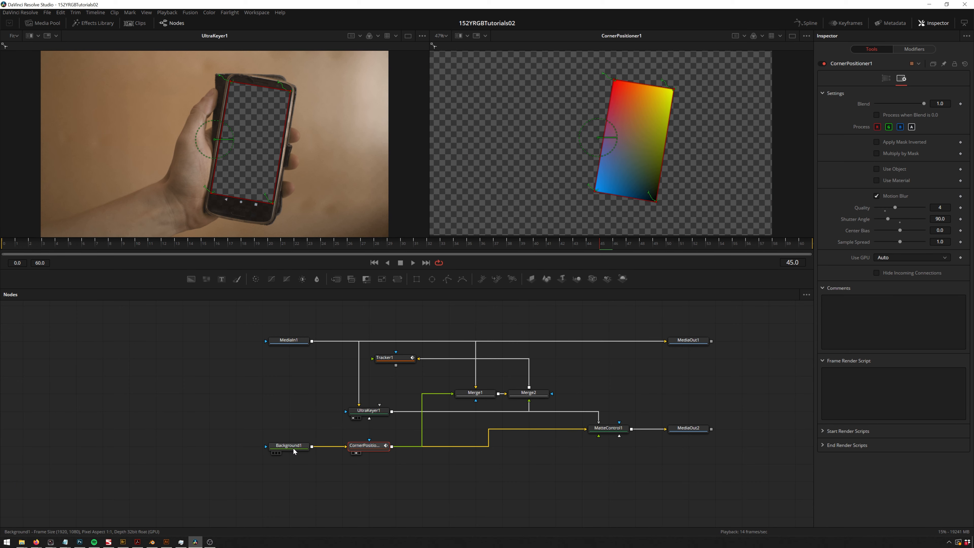
{"action": "left_click", "coordinate": [288, 446]}
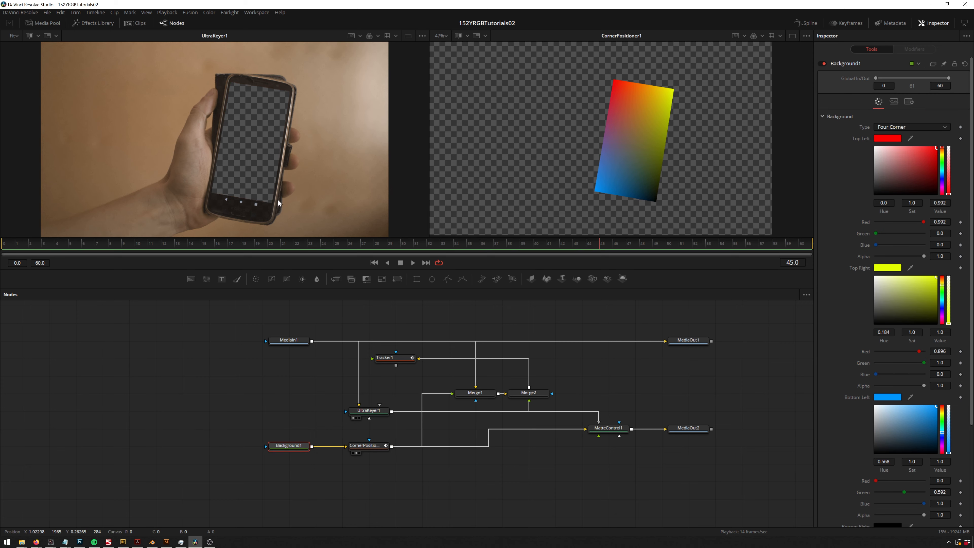
{"action": "left_click_drag", "start_coordinate": [289, 446], "coordinate": [263, 464]}
- Add a second, unconnected Background node in the empty area beside the UltraKeyer branch
{"action": "left_click", "coordinate": [207, 411]}
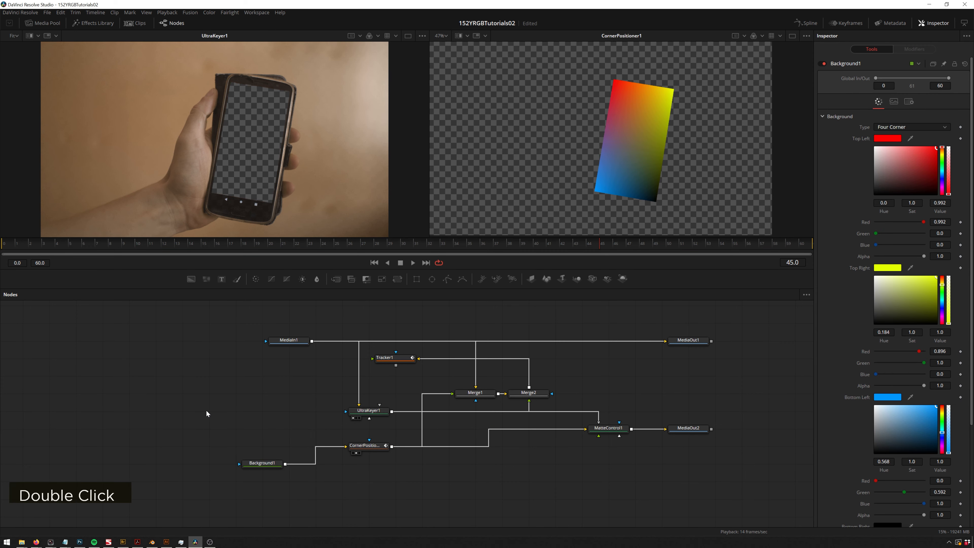
{"action": "key", "text": "ctrl+space"}
{"action": "type", "text": "matte"}
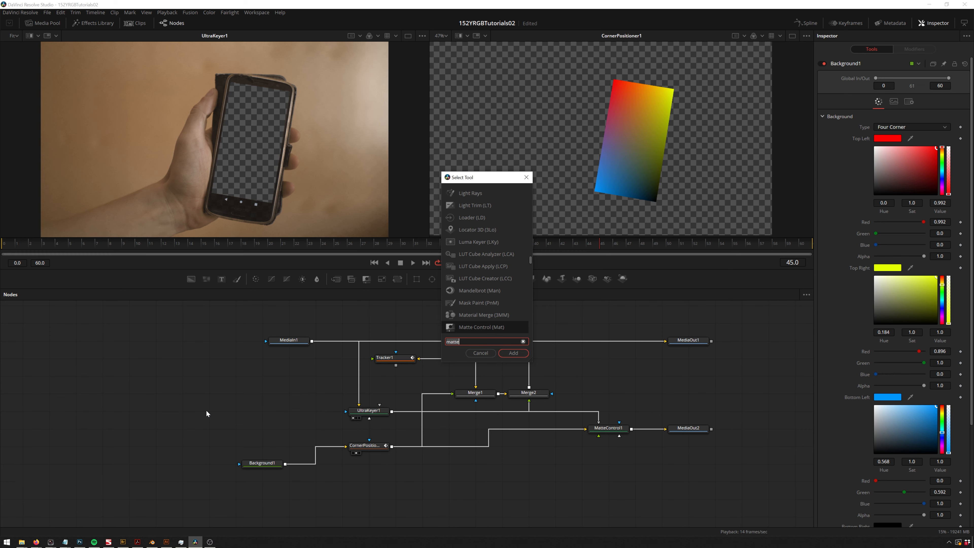
{"action": "type", "text": "back"}
{"action": "key", "text": "Return"}
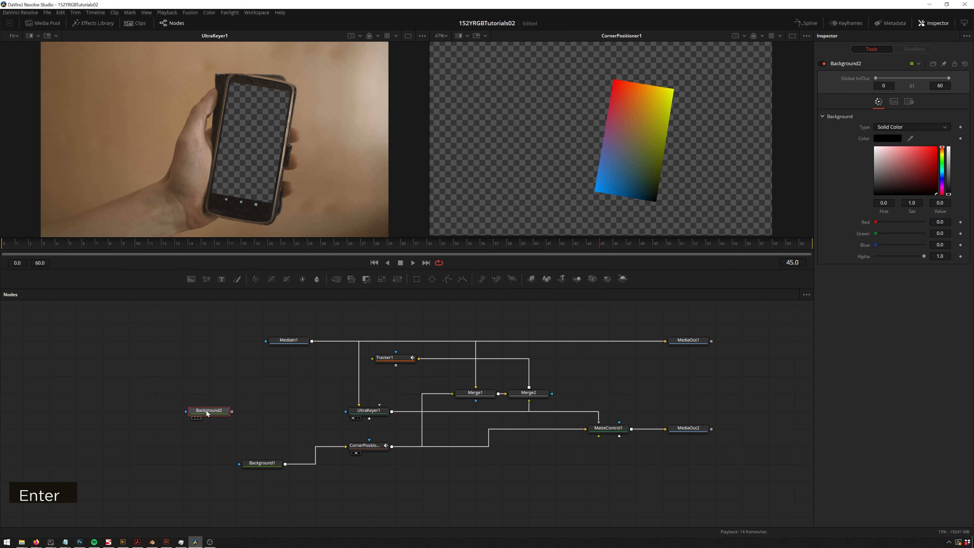
- Turn off Auto Resolution on Background2, set its size to 1000 x 2000 and show it in the first viewer
{"action": "left_click", "coordinate": [909, 102]}
{"action": "left_click", "coordinate": [894, 102]}
{"action": "double_click", "coordinate": [940, 143]}
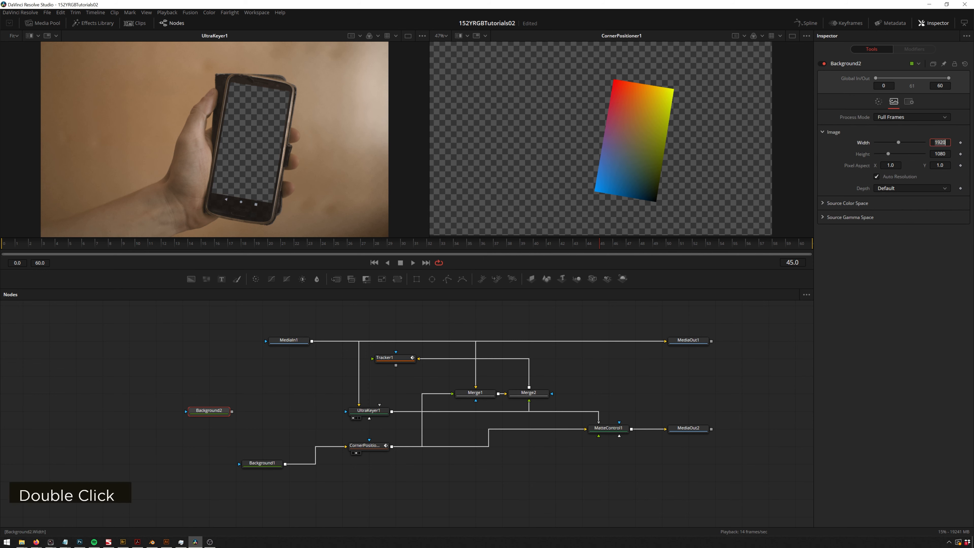
{"action": "type", "text": "1000"}
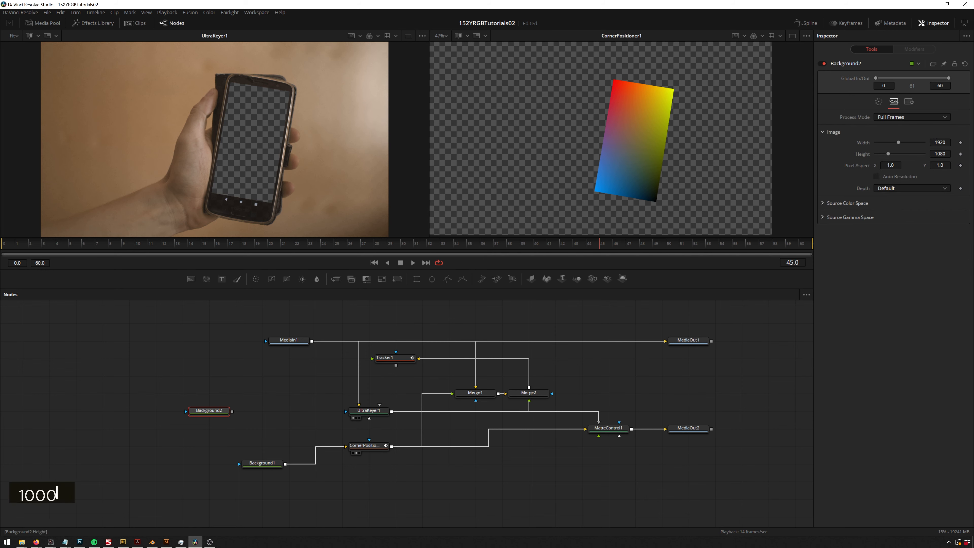
{"action": "double_click", "coordinate": [940, 142]}
{"action": "type", "text": "1000"}
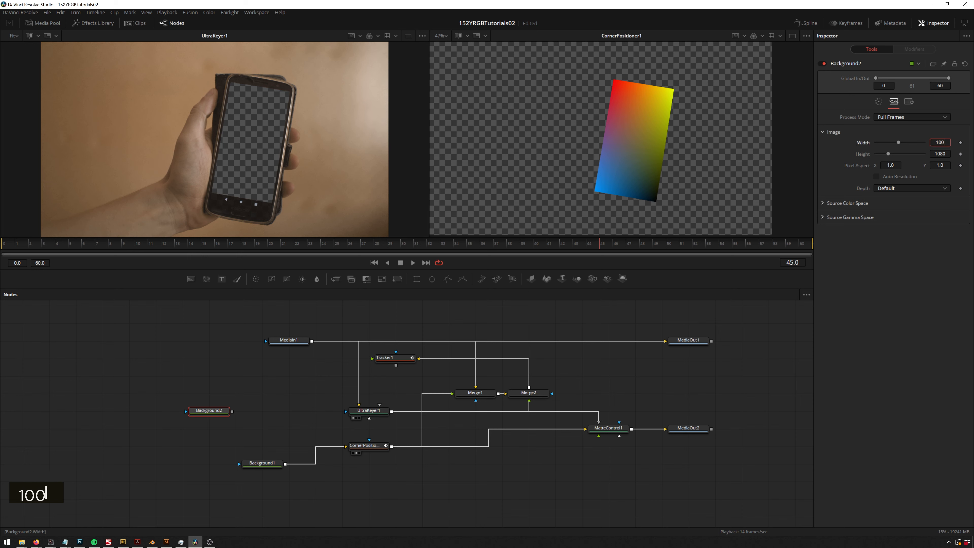
{"action": "key", "text": "Tab"}
{"action": "type", "text": "2000"}
{"action": "key", "text": "Return"}
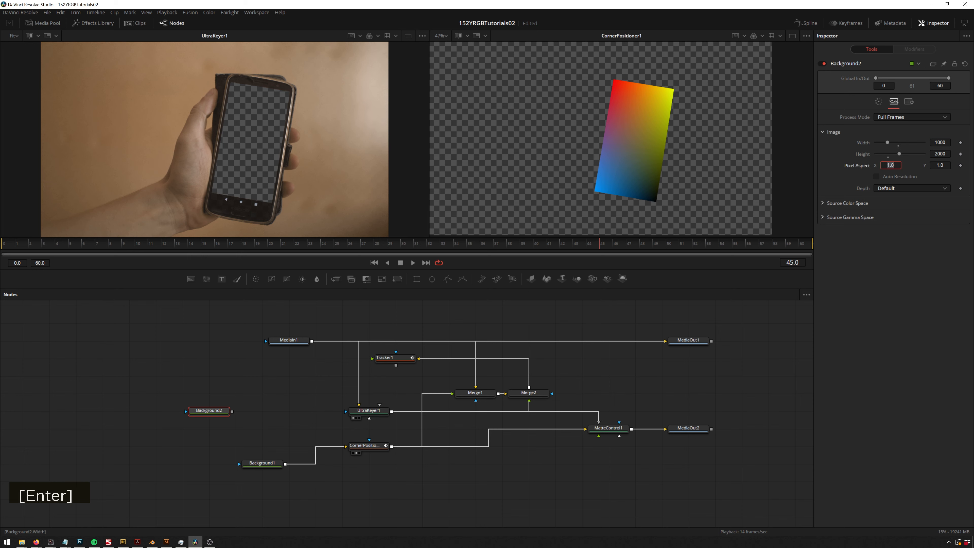
{"action": "key", "text": "1"}
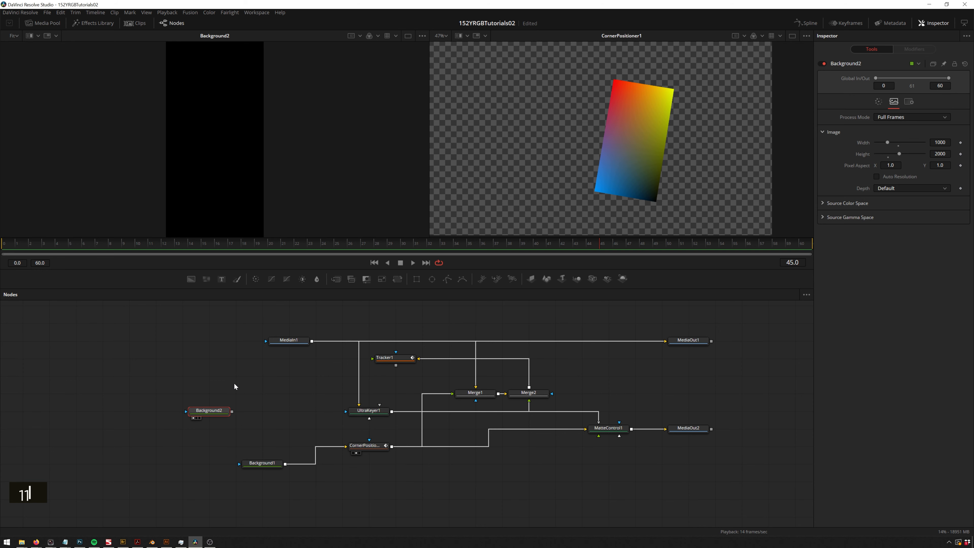
- Try feeding Background2 into the Corner Positioner, and reconnect Background1 as its input
{"action": "left_click_drag", "start_coordinate": [332, 437], "coordinate": [347, 447]}
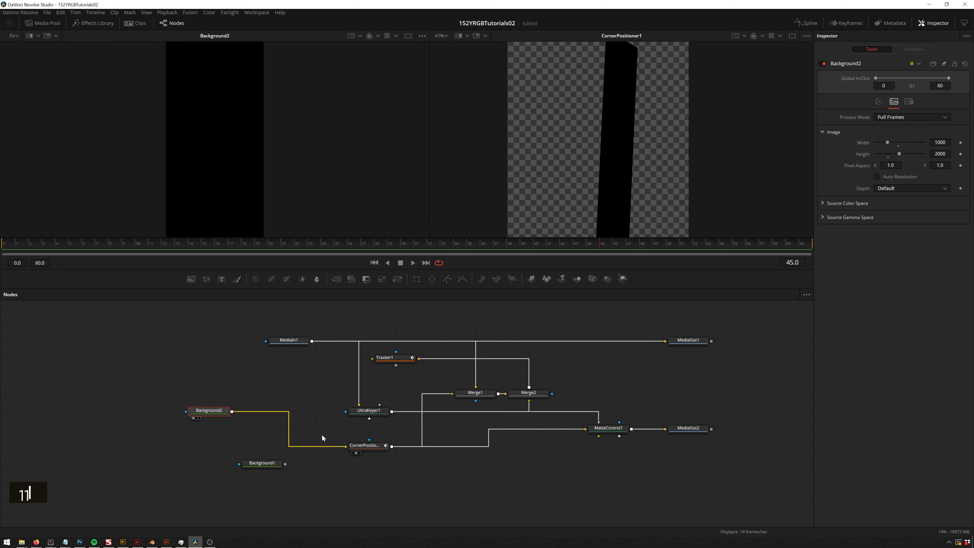
{"action": "double_click", "coordinate": [325, 449]}
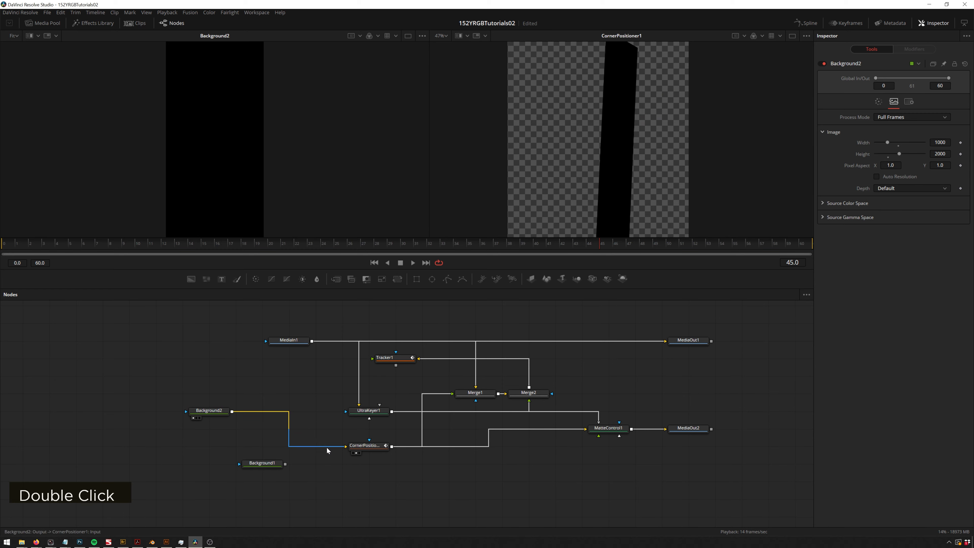
{"action": "left_click", "coordinate": [327, 447]}
{"action": "left_click_drag", "start_coordinate": [285, 464], "coordinate": [347, 446]}
- Move Background2 up and add a third Background node below it
{"action": "left_click_drag", "start_coordinate": [209, 410], "coordinate": [209, 392]}
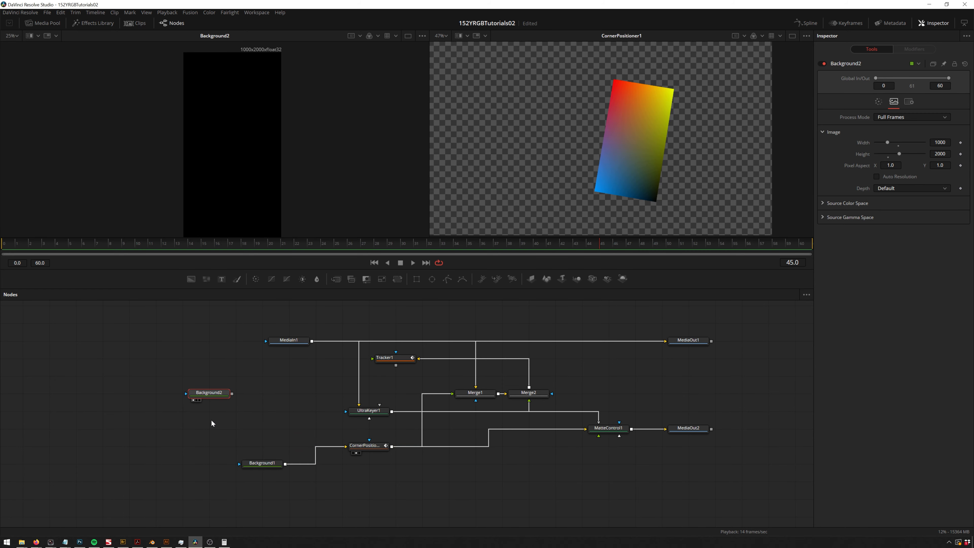
{"action": "key", "text": "ctrl+space"}
{"action": "type", "text": "tranback"}
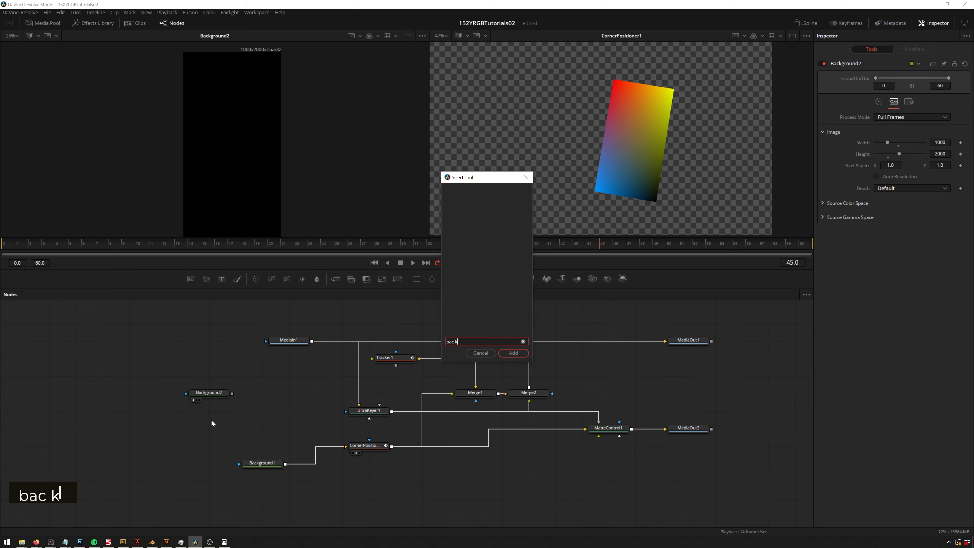
{"action": "key", "text": "Return"}
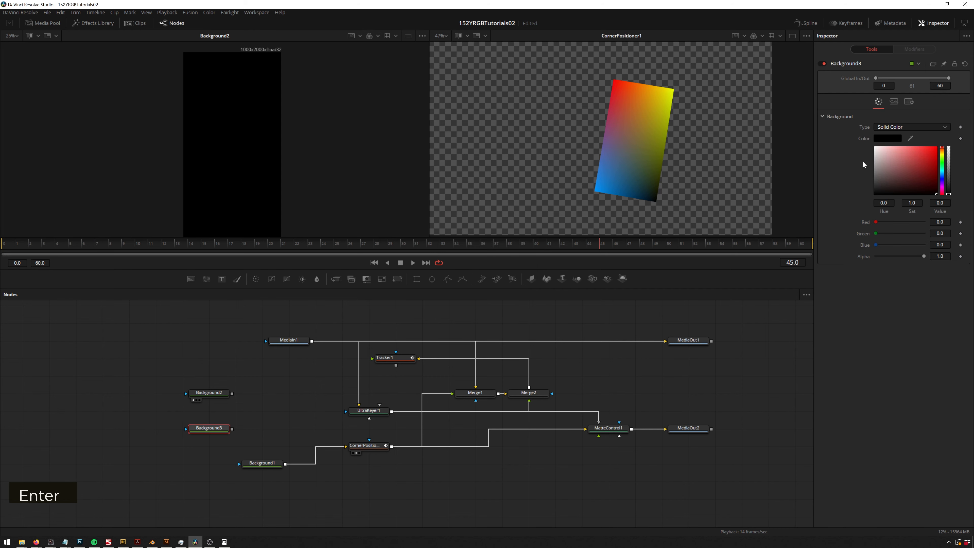
- Merge Background2 over Background3 and show the merge in the first viewer
{"action": "left_click", "coordinate": [909, 104]}
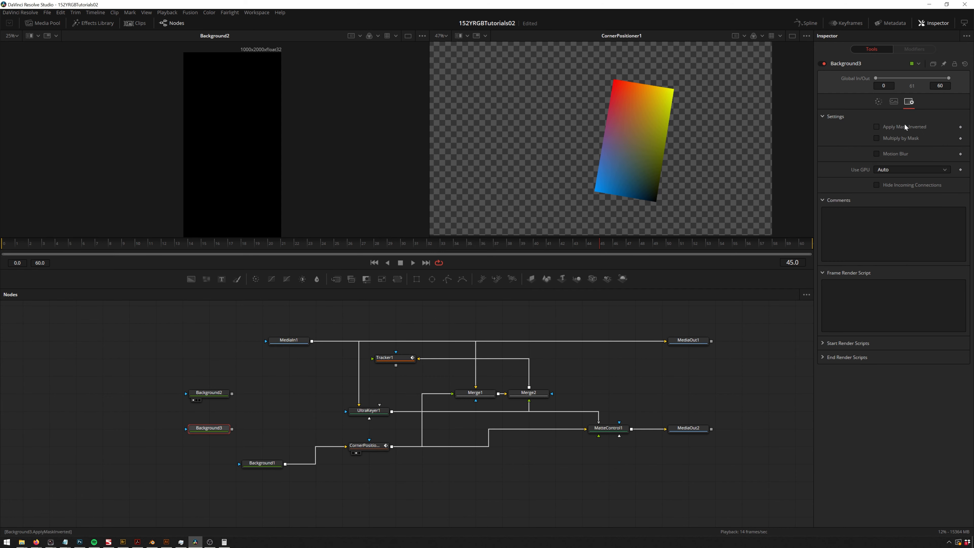
{"action": "left_click", "coordinate": [894, 102]}
{"action": "left_click_drag", "start_coordinate": [229, 397], "coordinate": [294, 433]}
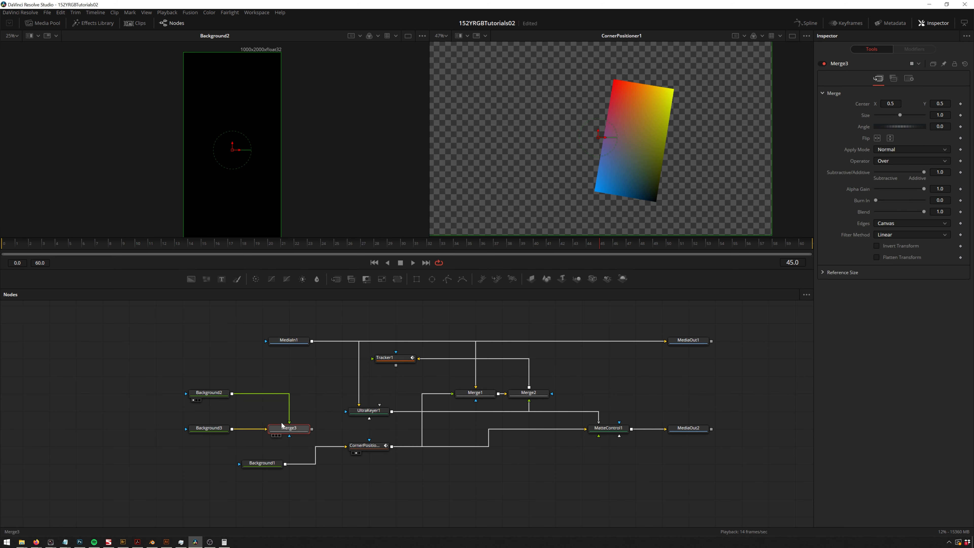
{"action": "key", "text": "1"}
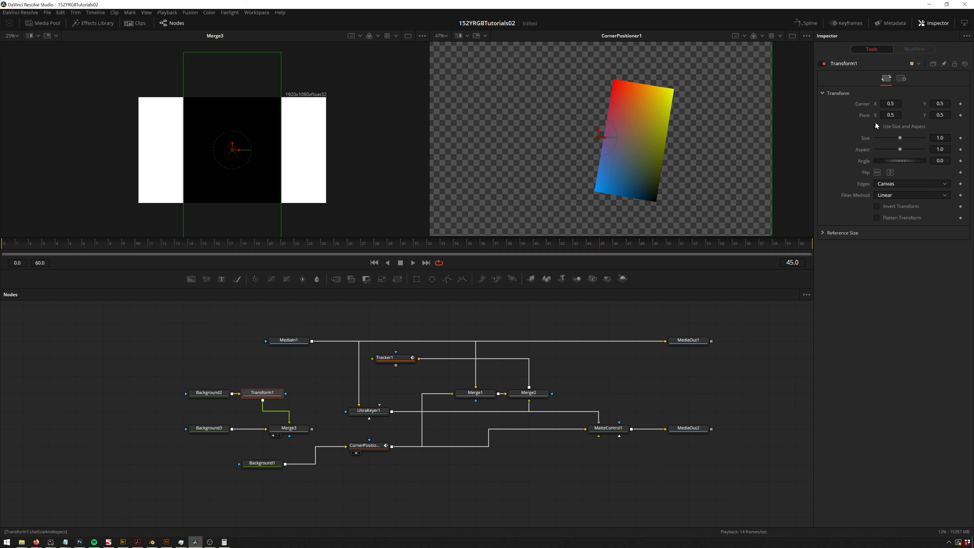
- Turn off Use Size and Aspect on Transform1 and set its X Size to 1.95 and Y Size to 0.55
{"action": "left_click", "coordinate": [876, 124]}
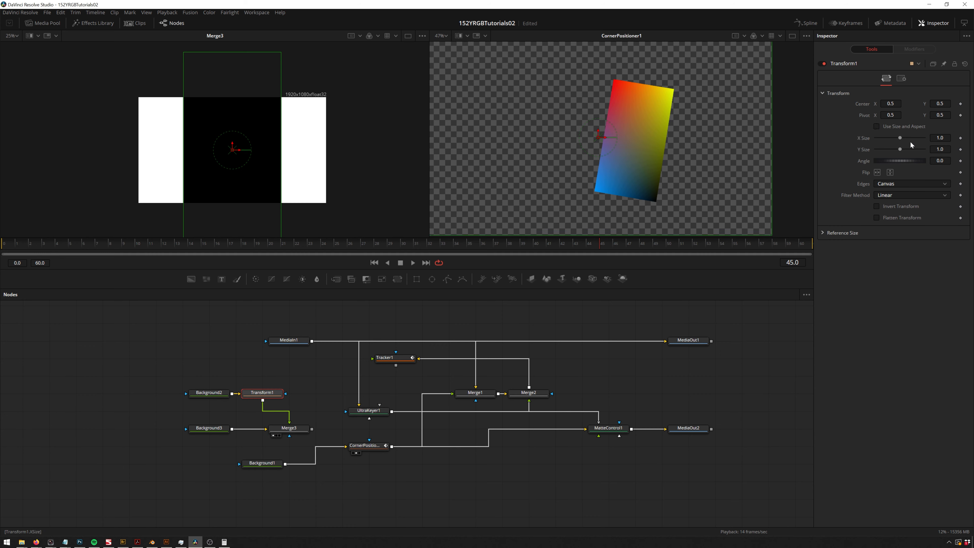
{"action": "mouse_move", "coordinate": [900, 148]}
{"action": "left_mouse_down"}
{"action": "mouse_move", "coordinate": [889, 150]}
{"action": "mouse_move", "coordinate": [905, 139]}
{"action": "left_mouse_up"}
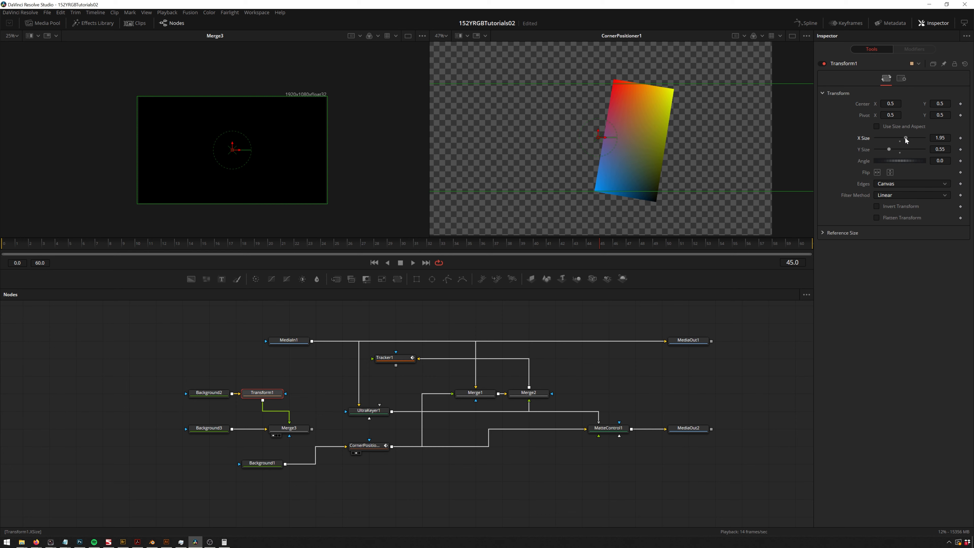
{"action": "left_click", "coordinate": [313, 429]}
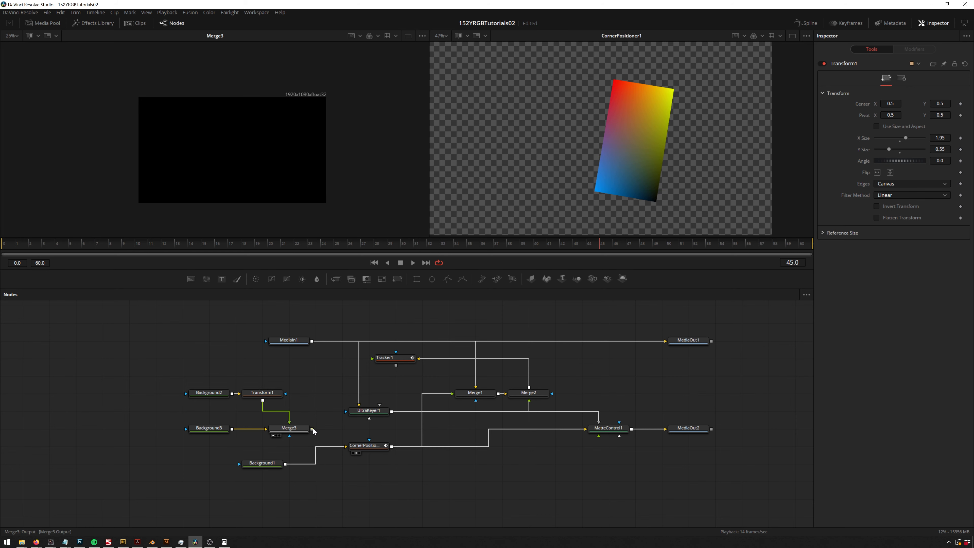
- Feed Merge3 into the Corner Positioner in place of Background1, and compare Background2 and Merge3 in the first viewer
{"action": "left_click_drag", "start_coordinate": [313, 429], "coordinate": [347, 445]}
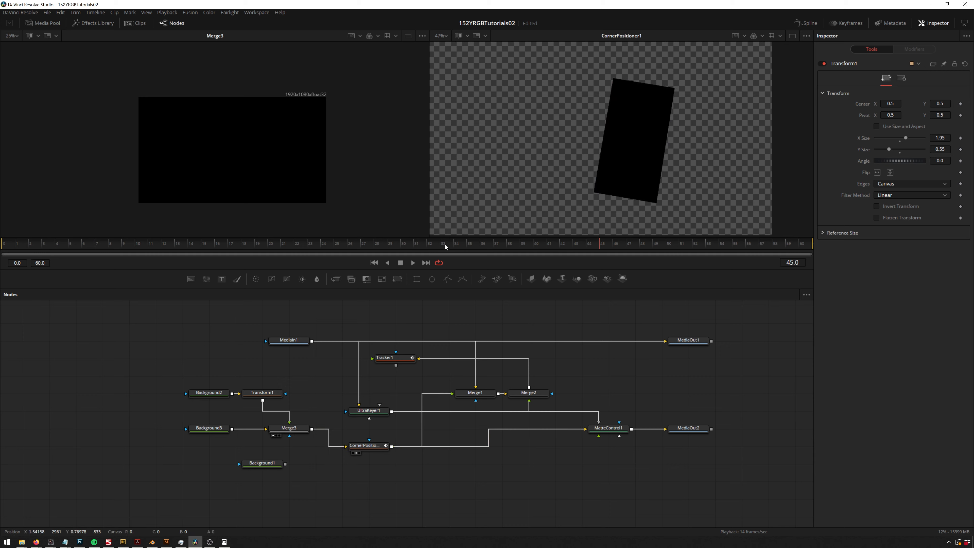
{"action": "left_click", "coordinate": [203, 393]}
{"action": "key", "text": "1"}
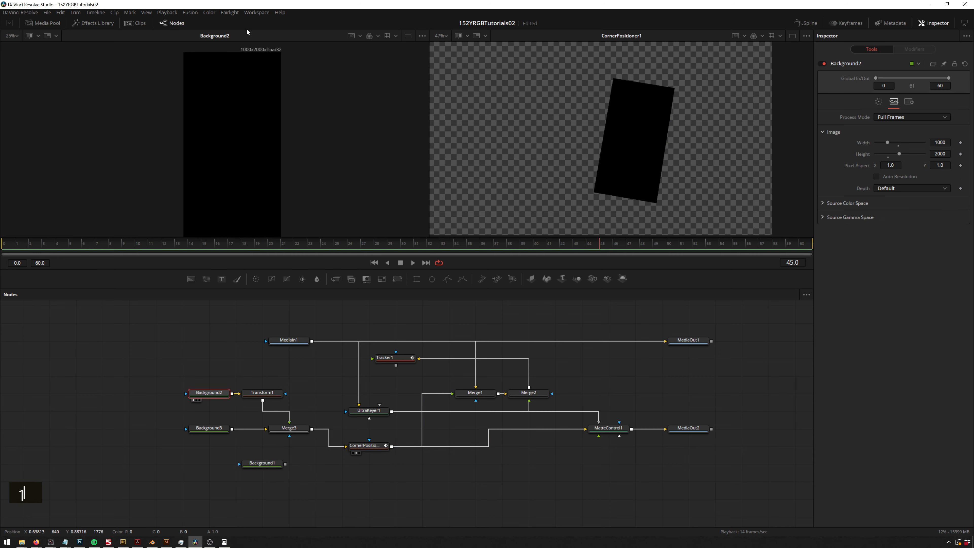
{"action": "left_click", "coordinate": [290, 433]}
{"action": "key", "text": "1"}
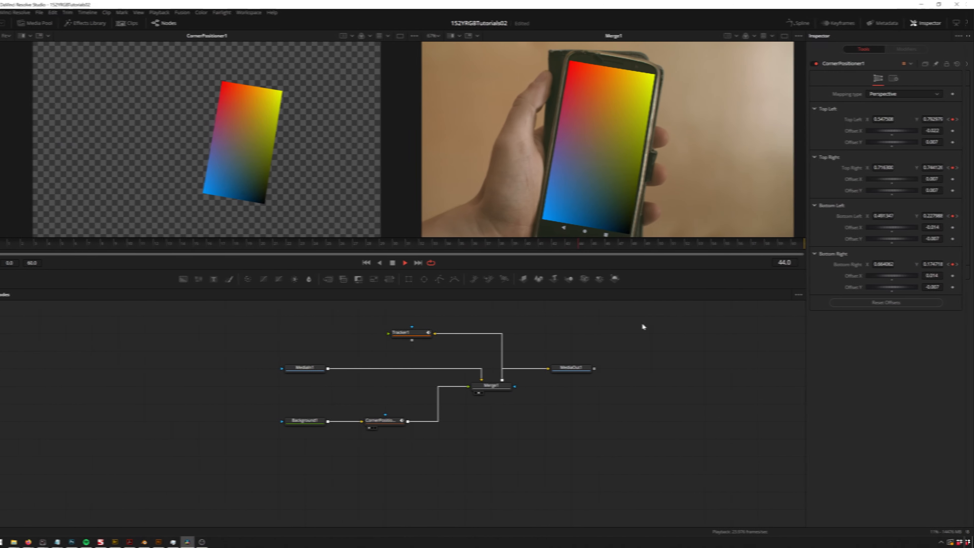
- Stop playback and rearrange the nodes, aligning Merge1 with MediaIn1 and moving MediaOut1 farther along the row
{"action": "key", "text": "space"}
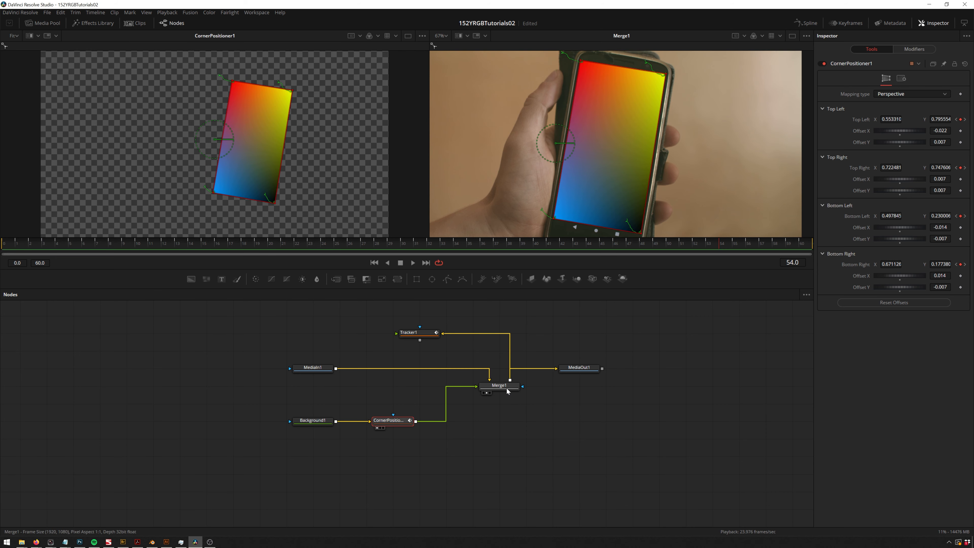
{"action": "left_click_drag", "start_coordinate": [507, 388], "coordinate": [507, 371]}
{"action": "left_click_drag", "start_coordinate": [598, 373], "coordinate": [651, 373]}
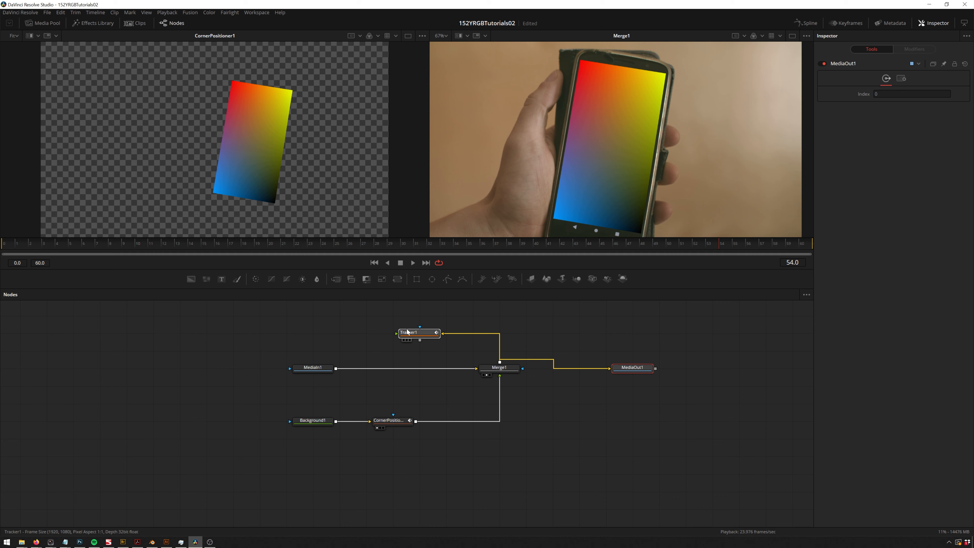
{"action": "left_click", "coordinate": [412, 332]}
{"action": "left_click", "coordinate": [317, 369]}
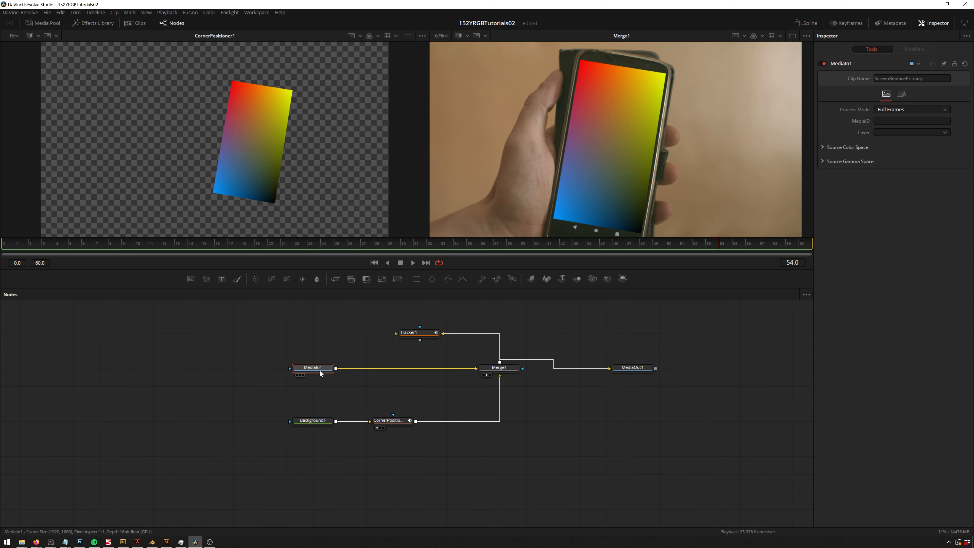
- Add an Ultra Keyer node fed by MediaIn1 and place it between the MediaIn1 and Background1 rows
{"action": "left_click", "coordinate": [259, 382]}
{"action": "key", "text": "ctrl+space"}
{"action": "type", "text": "corn"}
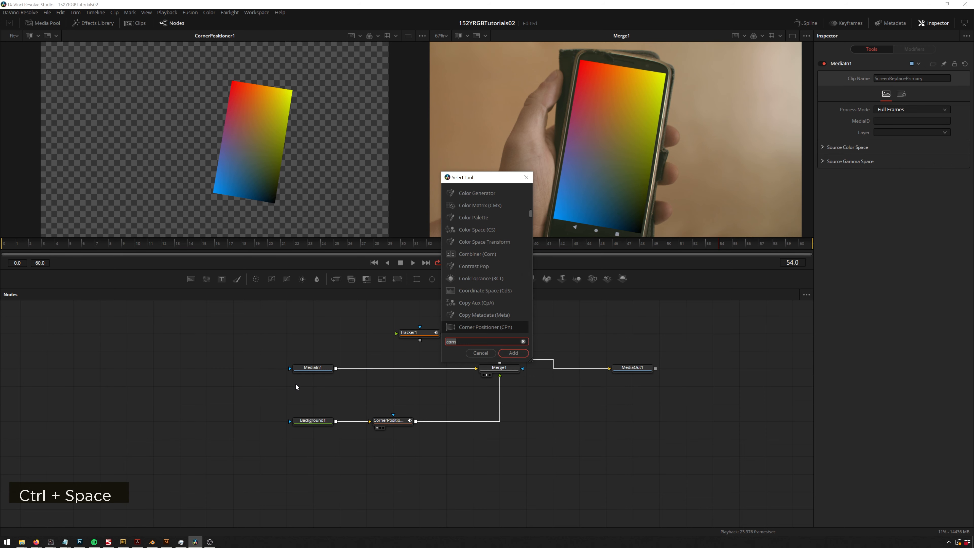
{"action": "type", "text": "ultr"}
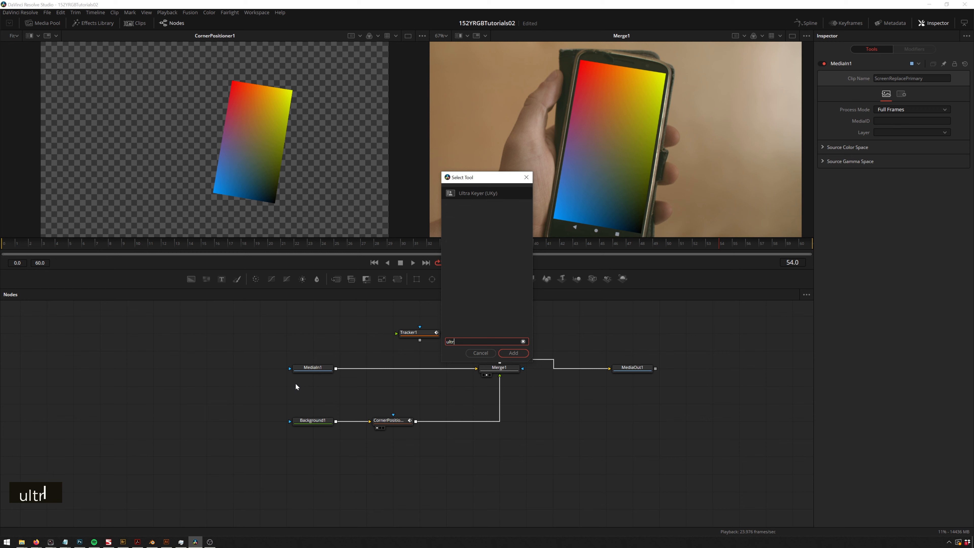
{"action": "key", "text": "Return"}
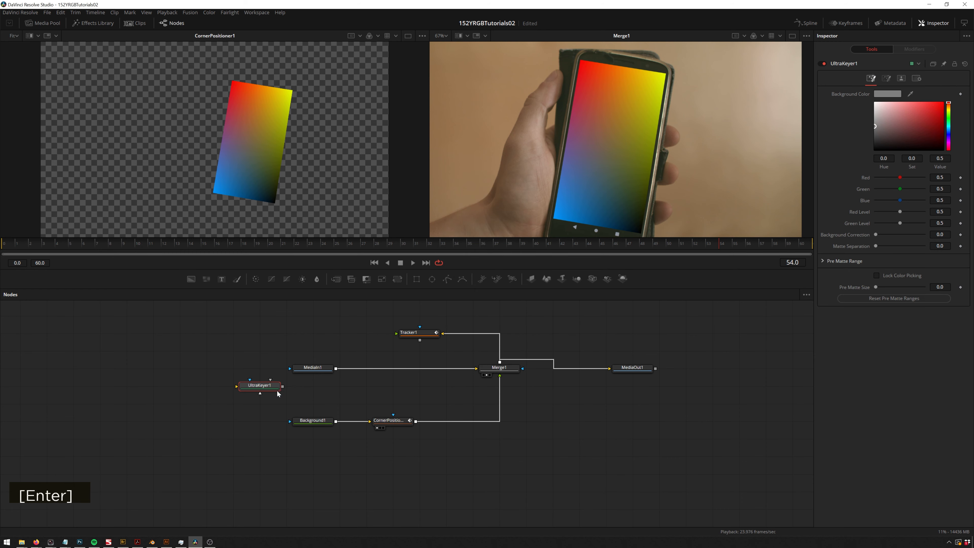
{"action": "left_click_drag", "start_coordinate": [283, 385], "coordinate": [395, 391]}
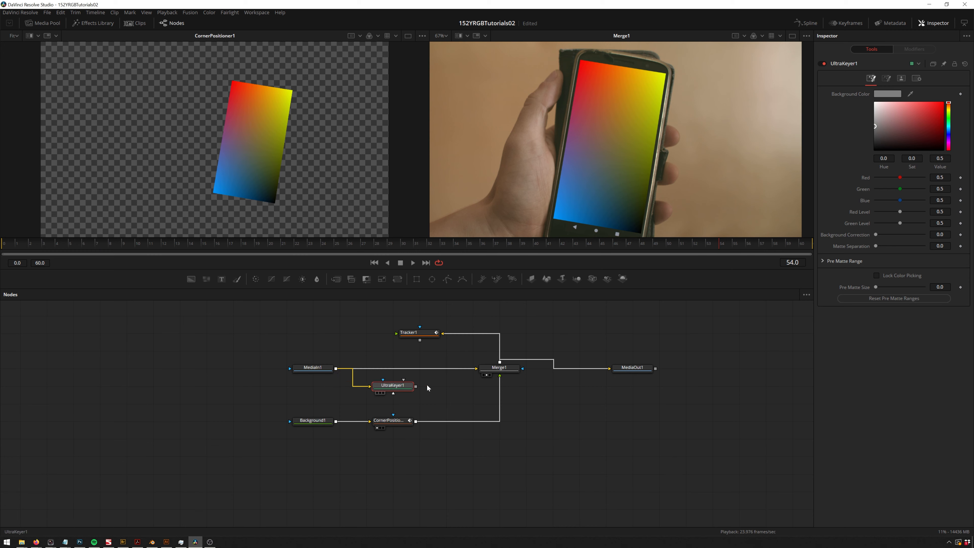
- Show the Ultra Keyer in the first viewer, sample the phone's green as the background color, and play back the key
{"action": "key", "text": "1"}
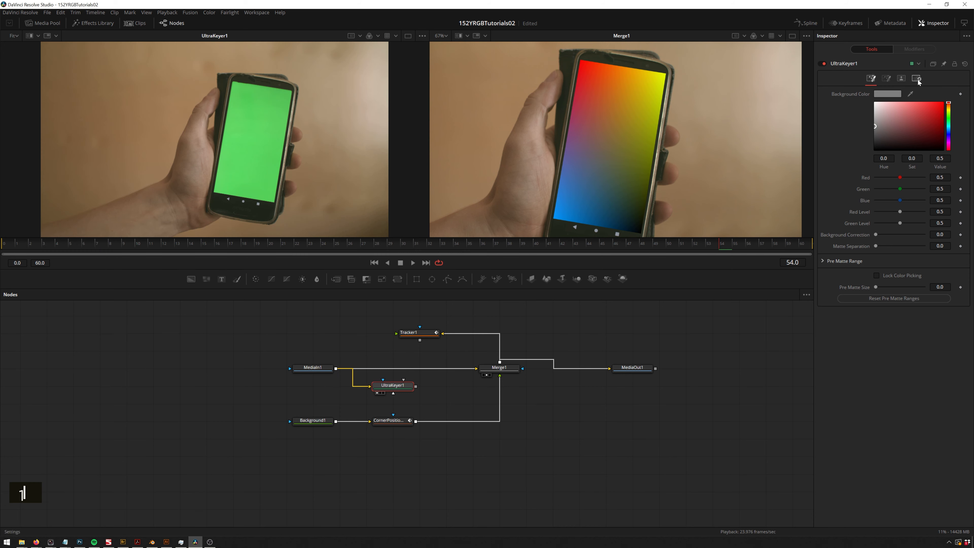
{"action": "left_click_drag", "start_coordinate": [910, 94], "coordinate": [258, 109]}
{"action": "key", "text": "space"}
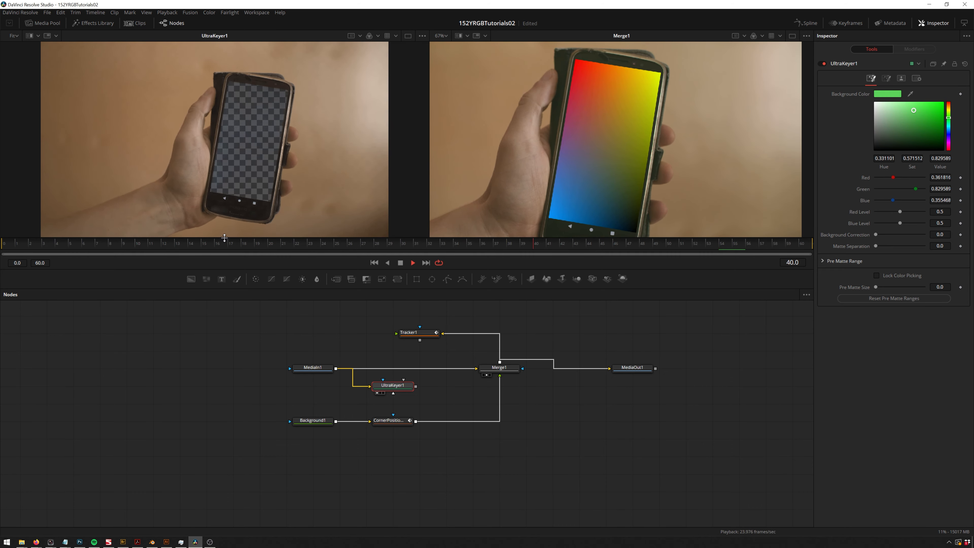
{"action": "key", "text": "space"}
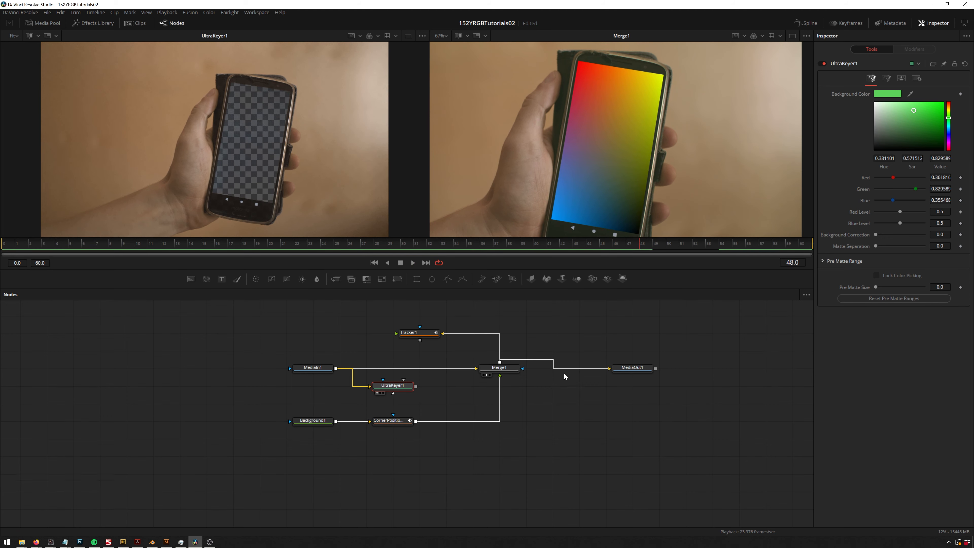
- Make room before MediaOut1 and merge the Ultra Keyer output over Merge1 with a new Merge node
{"action": "left_click_drag", "start_coordinate": [632, 370], "coordinate": [686, 369]}
{"action": "left_click", "coordinate": [502, 370]}
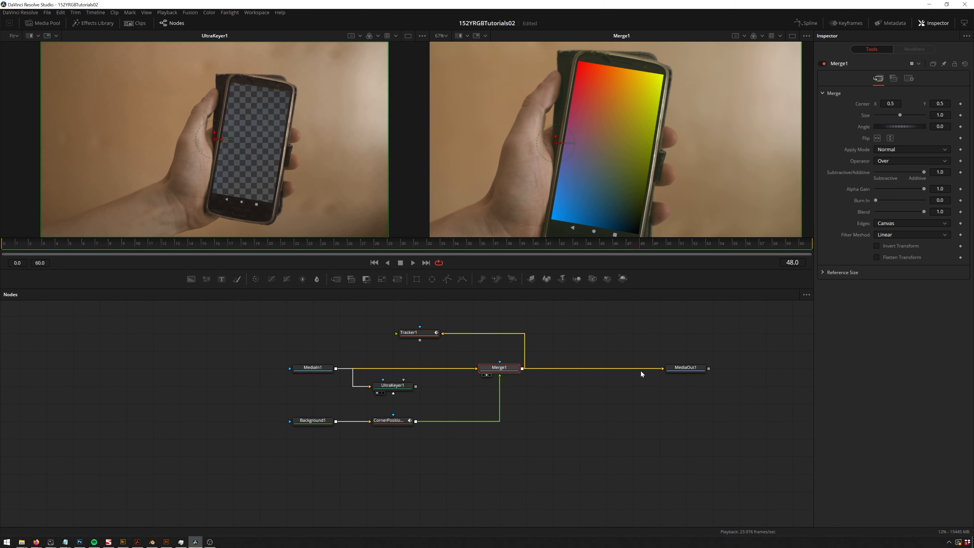
{"action": "left_click_drag", "start_coordinate": [416, 386], "coordinate": [523, 370]}
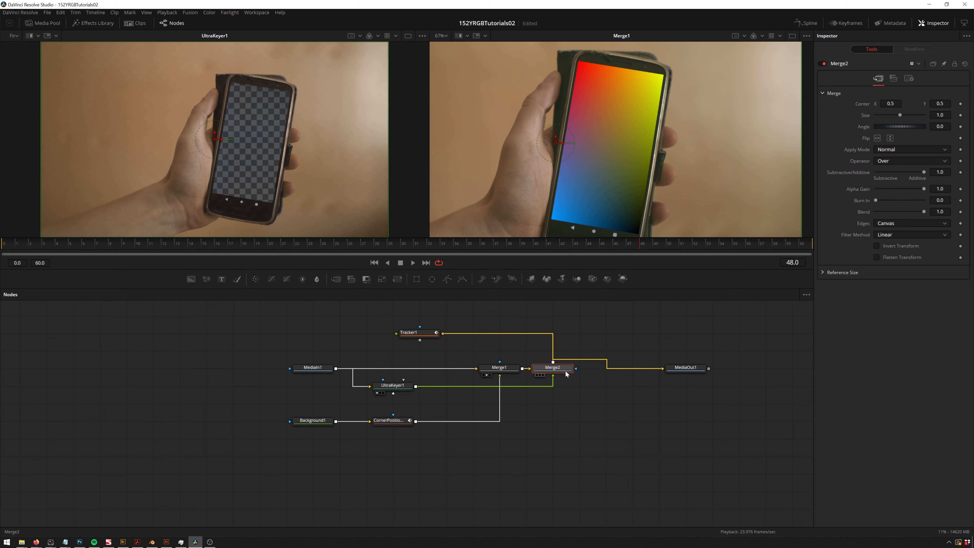
- Show Merge2 in the second viewer and play back the composite to check the thumb over the screen
{"action": "key", "text": "2"}
{"action": "key", "text": "l"}
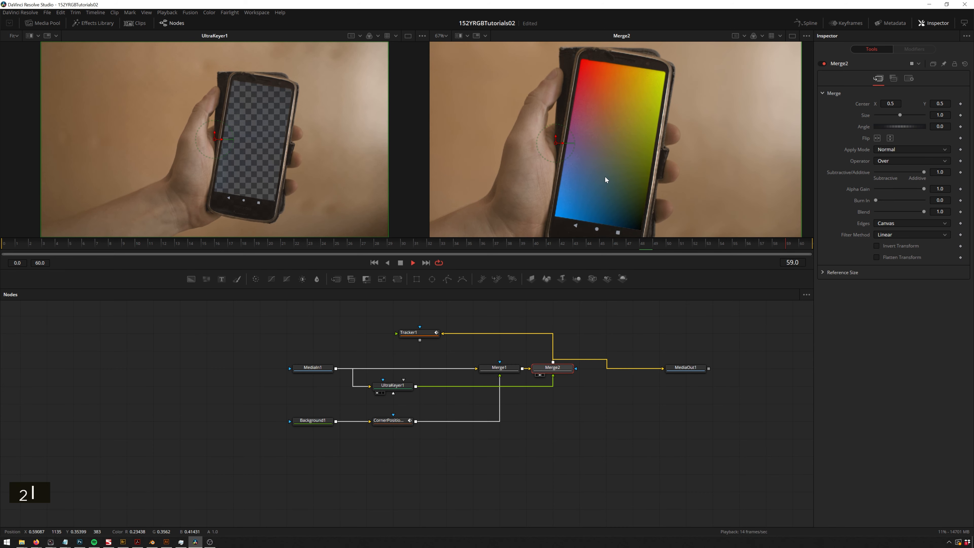
{"action": "key", "text": "space"}
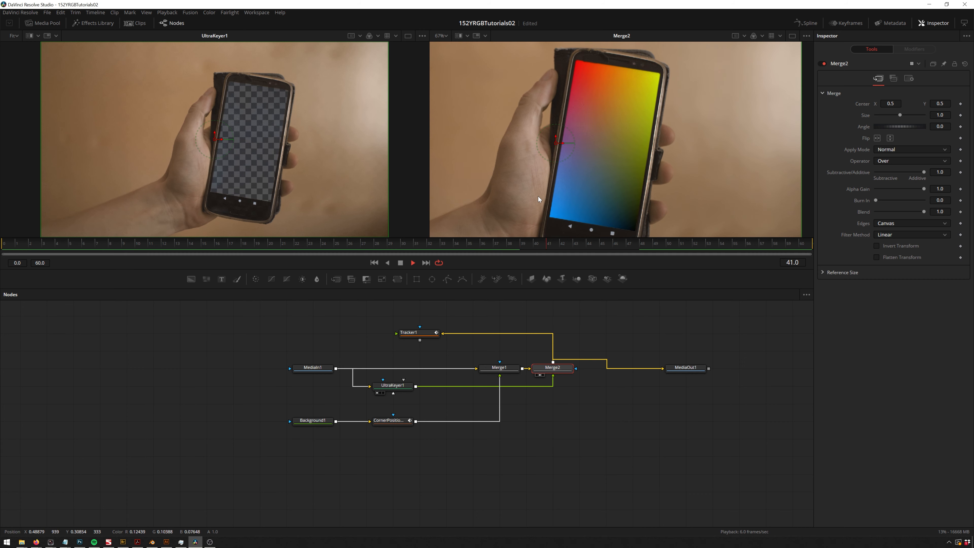
{"action": "key", "text": "space"}
- Raise the Ultra Keyer's low matte threshold to 0.133 and play back the composite
{"action": "left_click", "coordinate": [399, 390]}
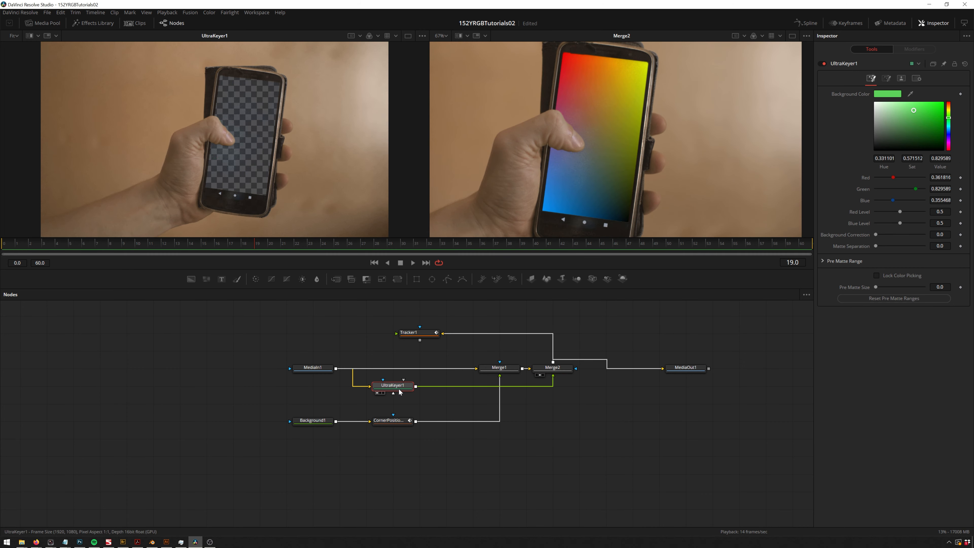
{"action": "left_click", "coordinate": [901, 78]}
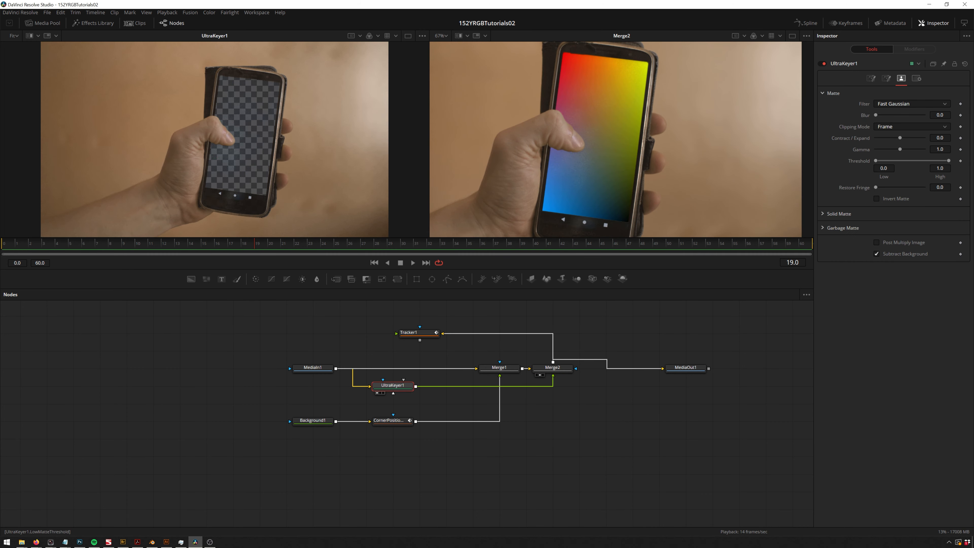
{"action": "left_click", "coordinate": [876, 161]}
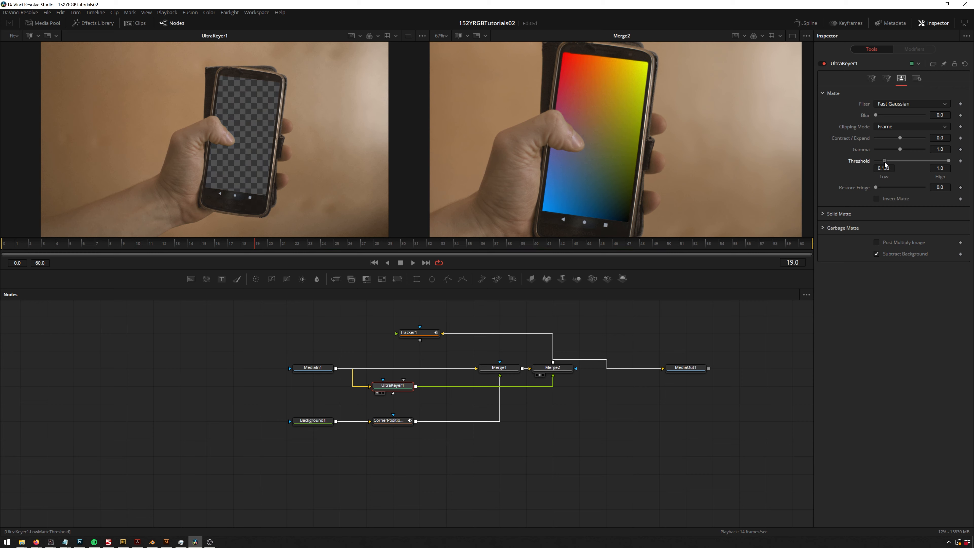
{"action": "key", "text": "space"}
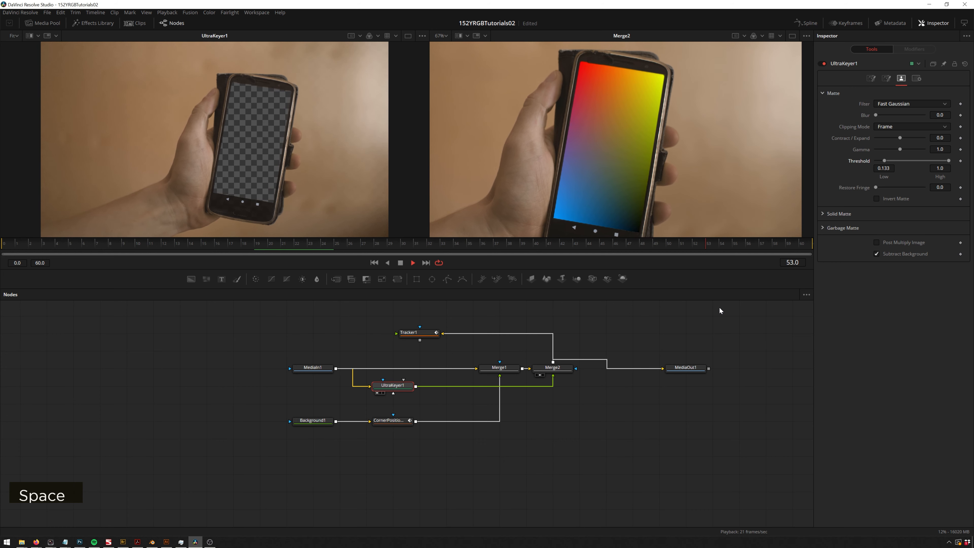
{"action": "key", "text": "space"}
- Zoom out on Merge2 to view its whole frame and deselect the Ultra Keyer
{"action": "key", "text": "ctrl"}
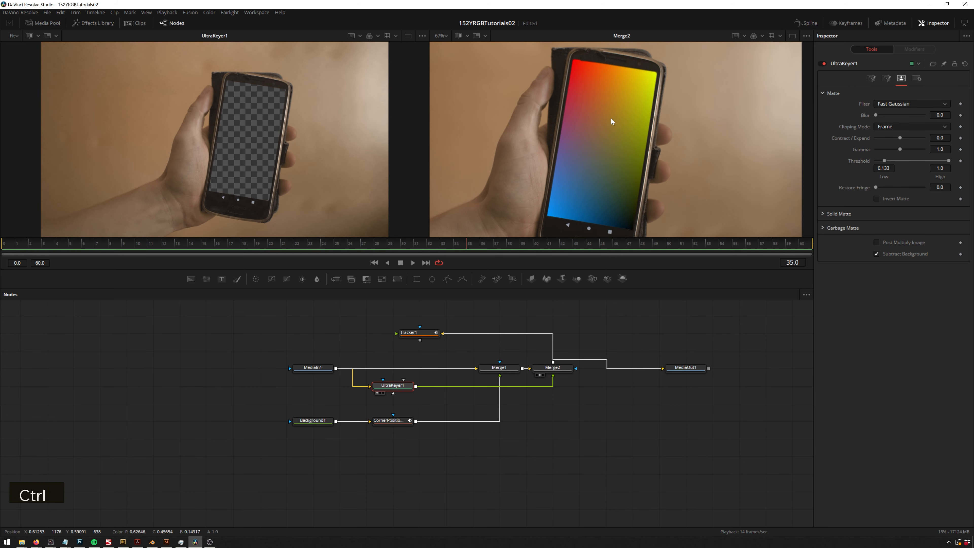
{"action": "scroll", "coordinate": [611, 118], "scroll_direction": "down", "scroll_amount": 2}
{"action": "middle_click", "coordinate": [570, 124]}
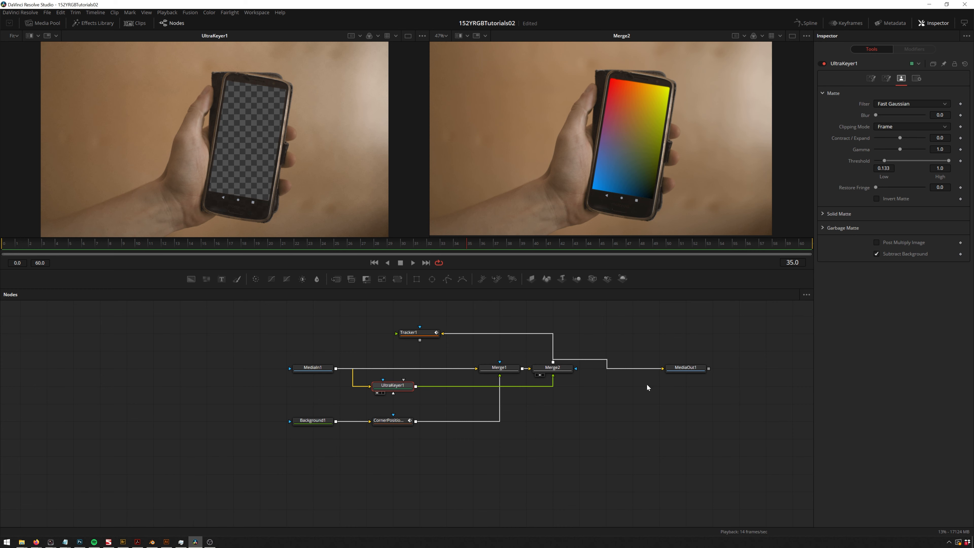
{"action": "left_click", "coordinate": [488, 423]}
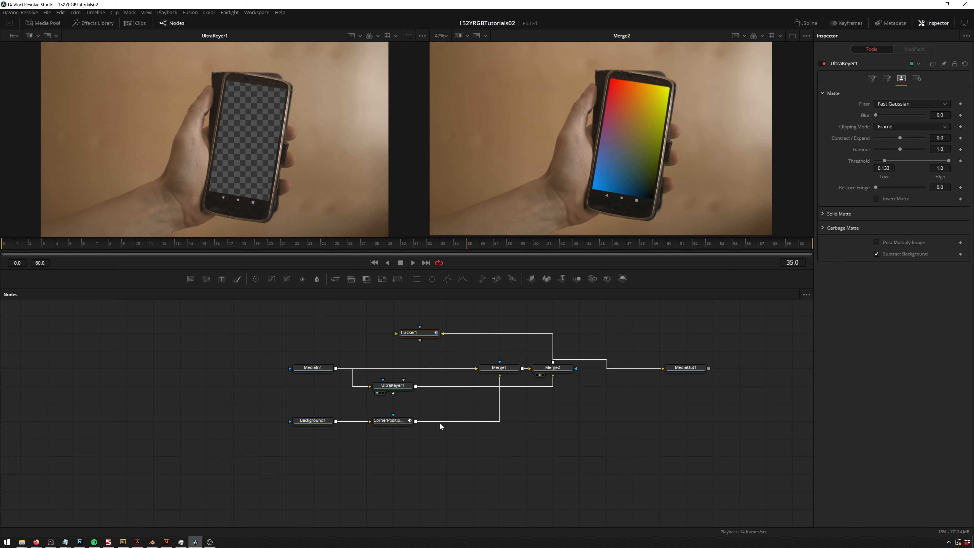